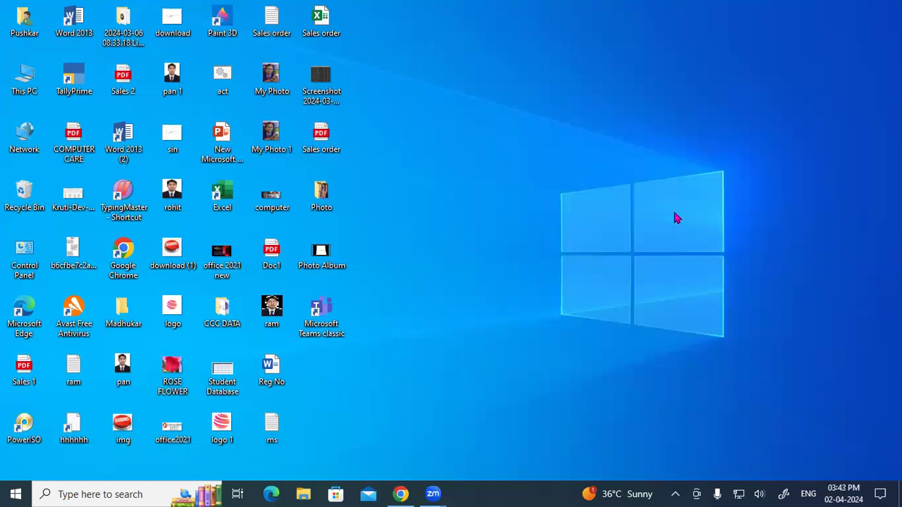
# - Launch TallyPrime and continue in Educational Mode to reach the Select Company list
pyautogui.rightClick(602, 223)
pyautogui.click(599, 220)
pyautogui.doubleClick(73, 81)
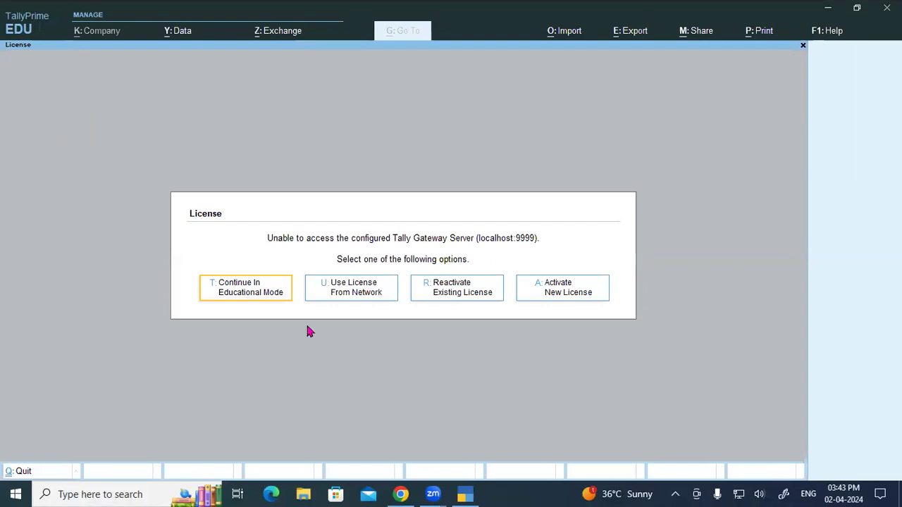
pyautogui.click(261, 295)
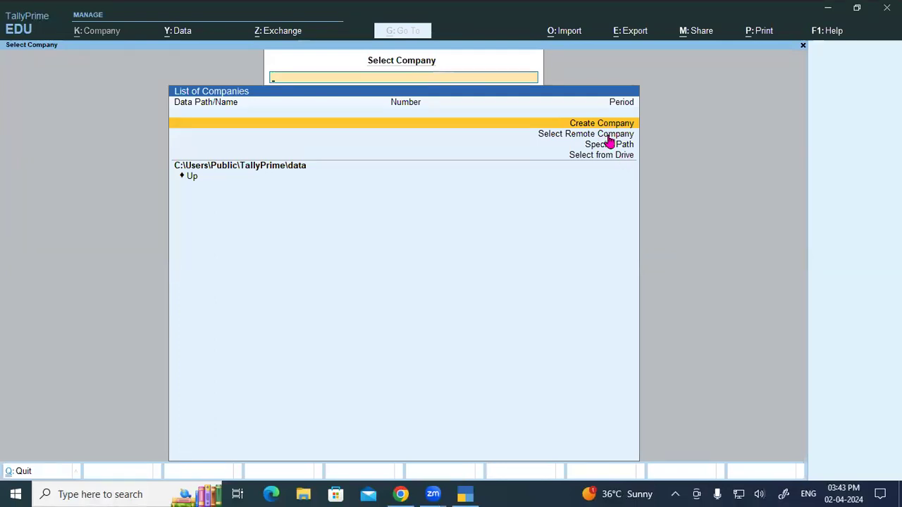
# - Start Create Company with the data path D:/3.2 bank sts, creating that new folder
pyautogui.press('Return')
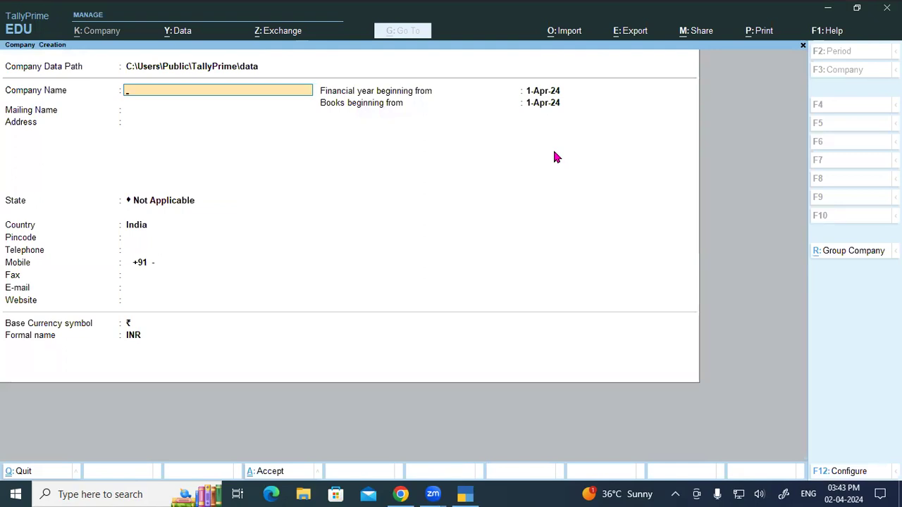
pyautogui.press('BackSpace')
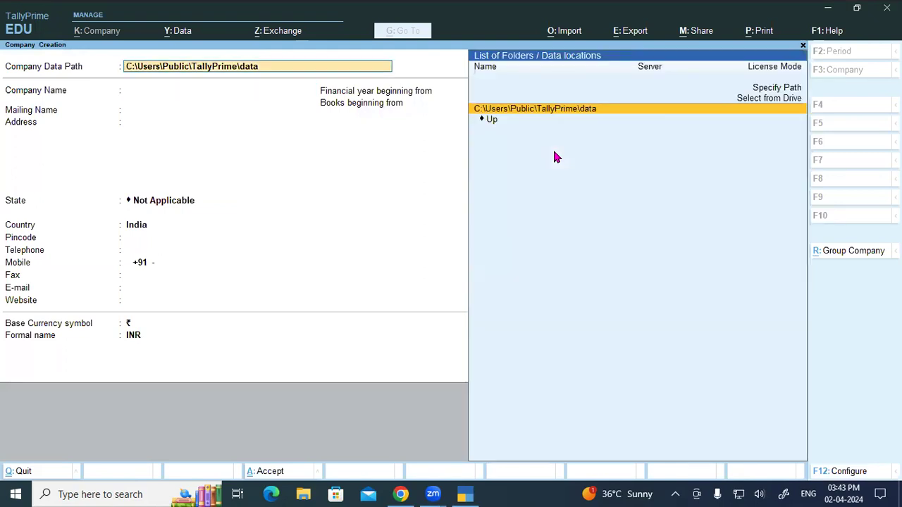
pyautogui.write('D:/')
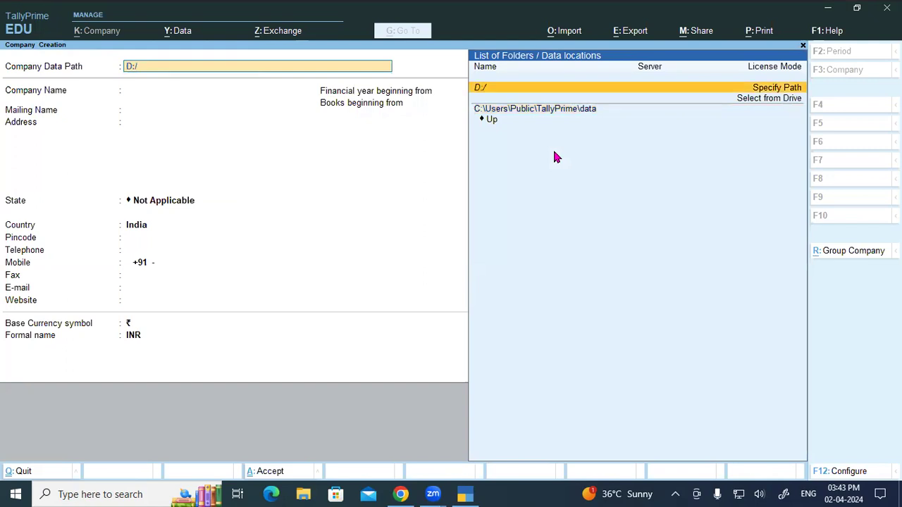
pyautogui.write('3.2 bank')
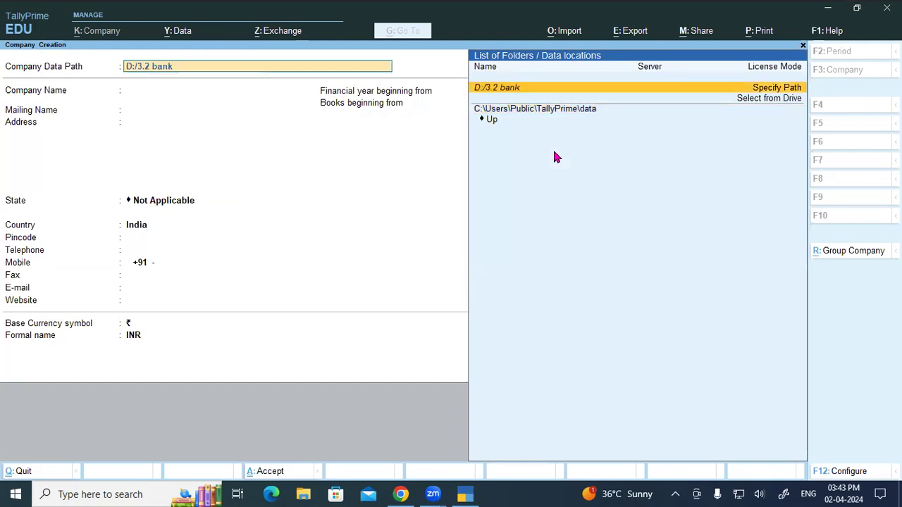
pyautogui.write(' sts')
pyautogui.press('Return')
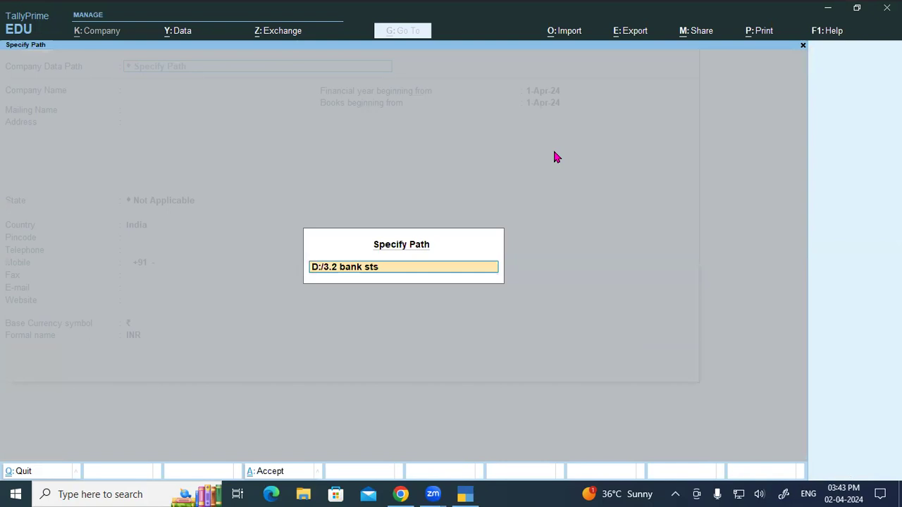
pyautogui.press('Return')
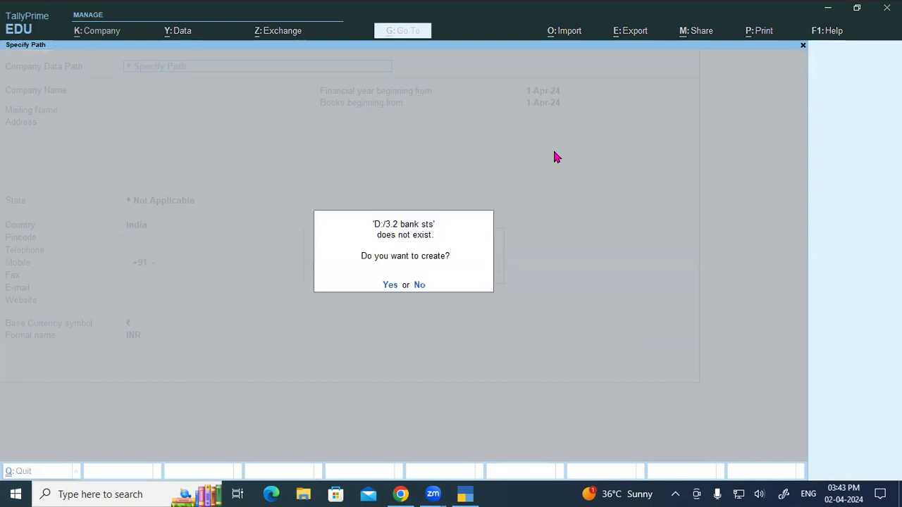
pyautogui.press('y')
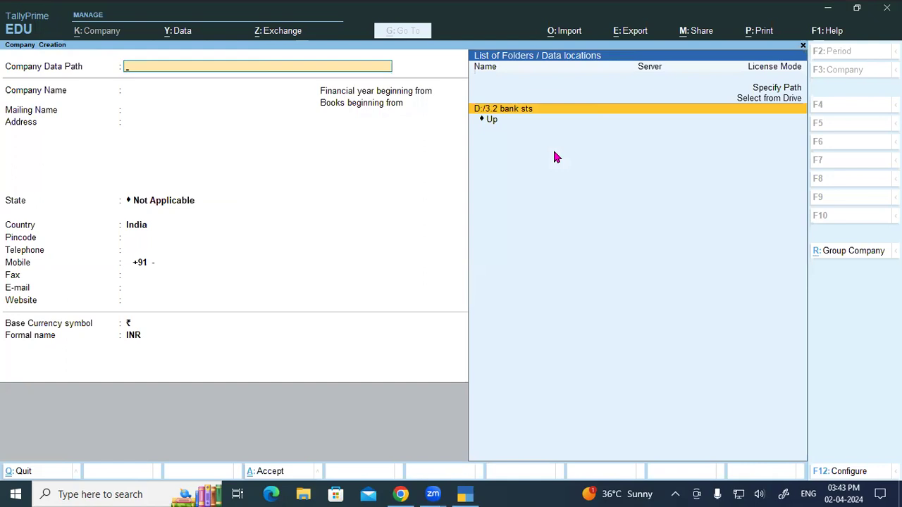
# - Enter the company name Laxmi Builders and its two address lines
pyautogui.press('Return')
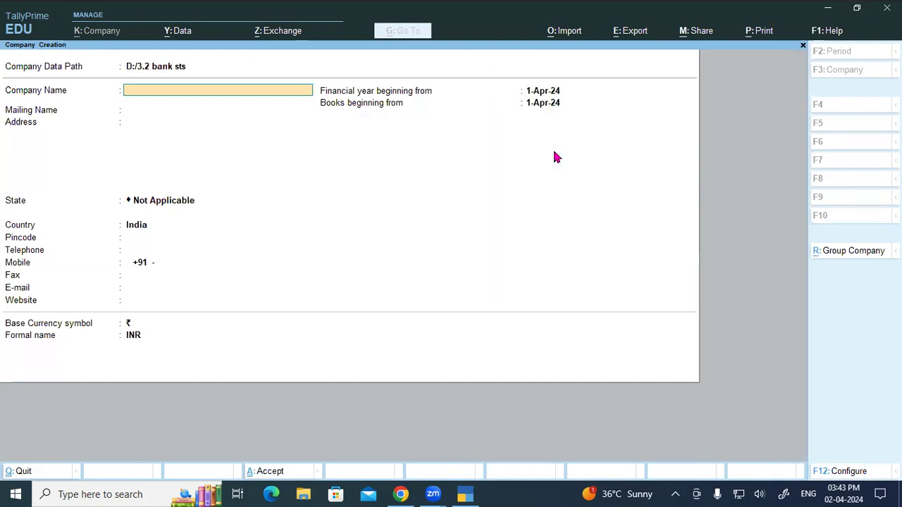
pyautogui.write('Laxmi Builderts')
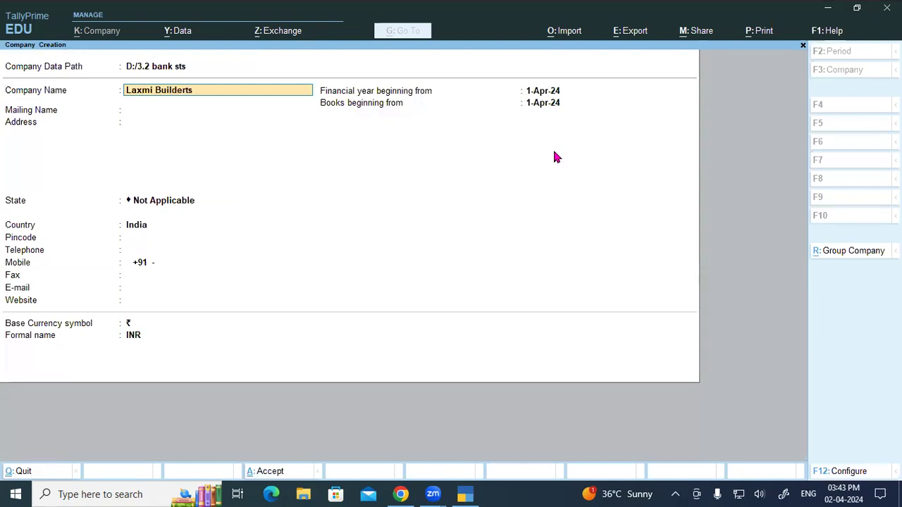
pyautogui.press('BackSpace')
pyautogui.press('BackSpace')
pyautogui.write('s')
pyautogui.press('Return')
pyautogui.press('Return')
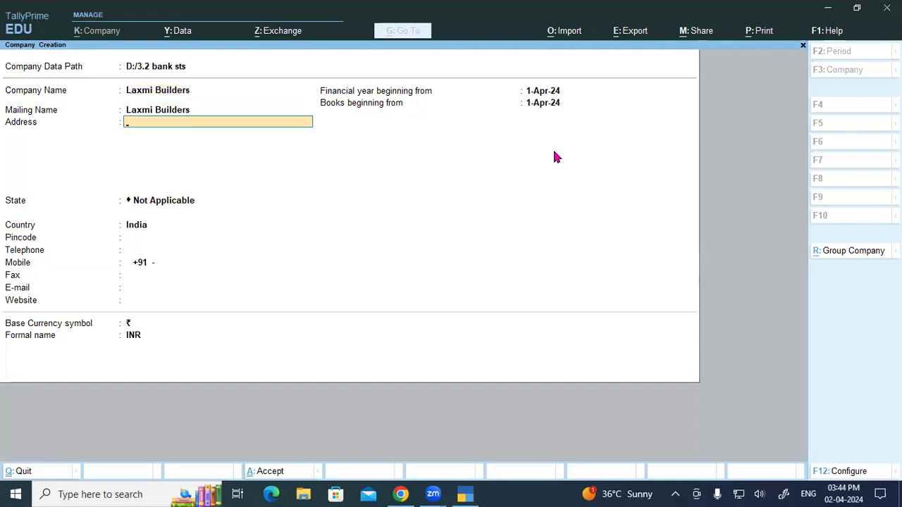
pyautogui.write('Kar')
pyautogui.press('BackSpace')
pyautogui.press('BackSpace')
pyautogui.press('BackSpace')
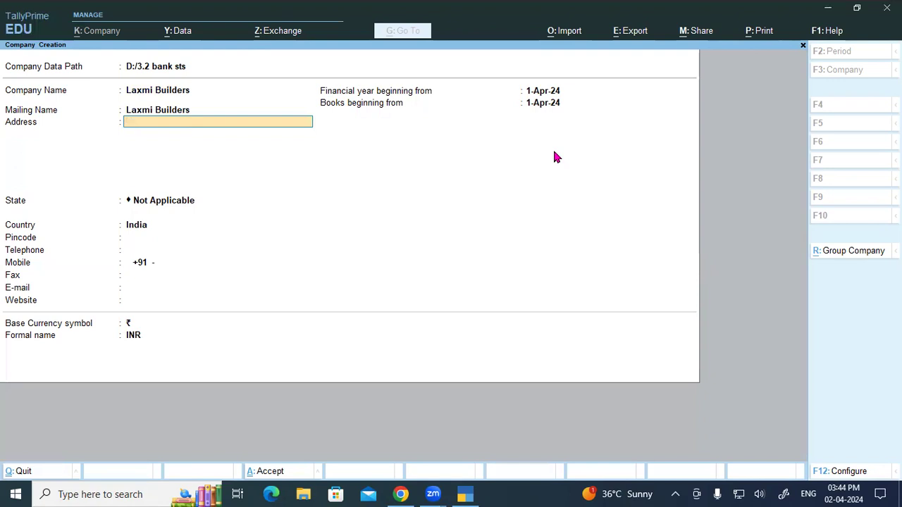
pyautogui.write('Ramkola K')
pyautogui.write('Road')
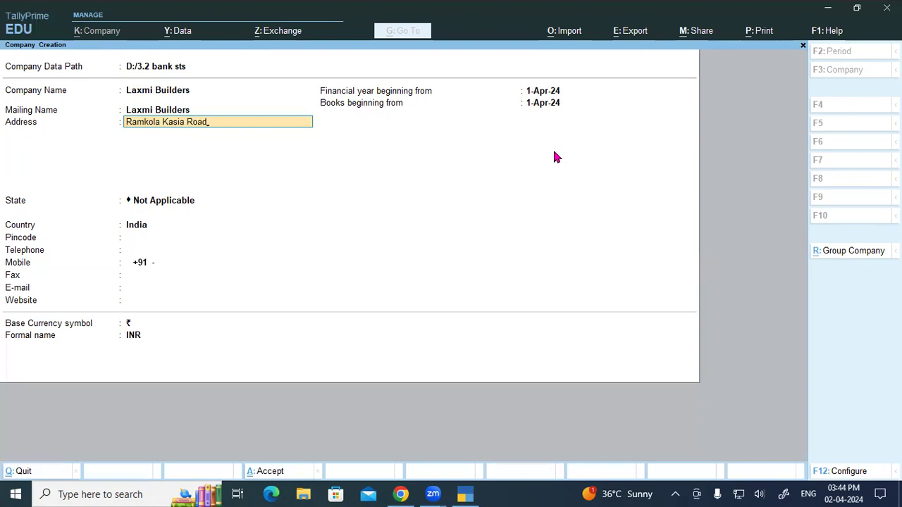
pyautogui.press('Return')
pyautogui.write('R')
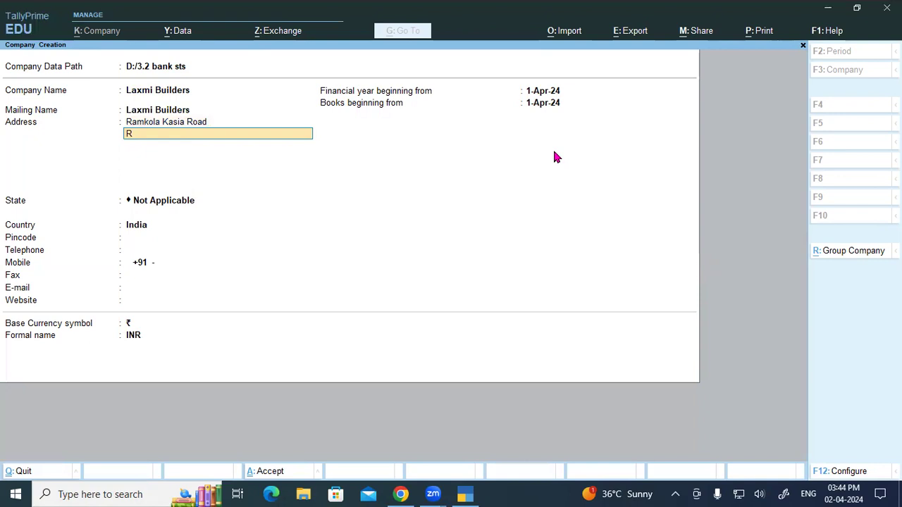
pyautogui.write('amkola Kushinaga')
pyautogui.write('r')
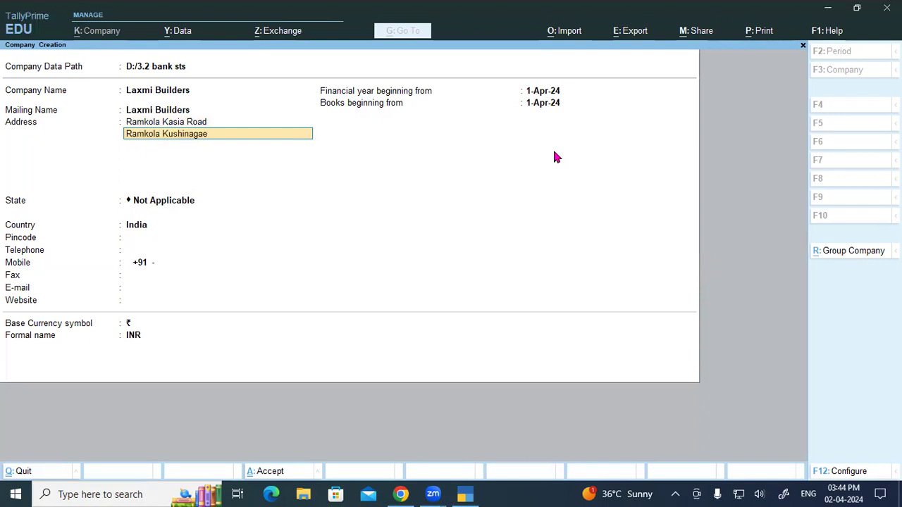
pyautogui.press('Return')
pyautogui.press('Return')
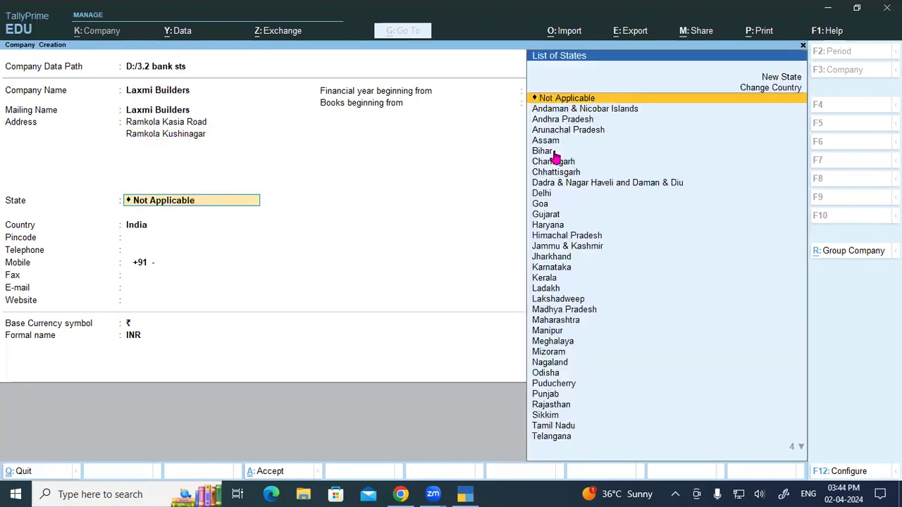
# - Set state Uttar Pradesh, enter the pincode and mobile number, keep the 1-Apr-24 books start
pyautogui.write('Ut')
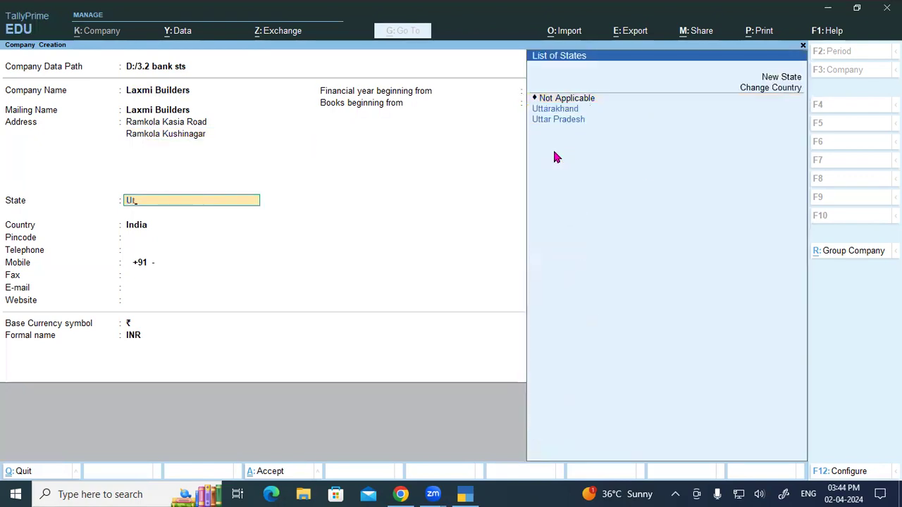
pyautogui.press('Down')
pyautogui.press('Return')
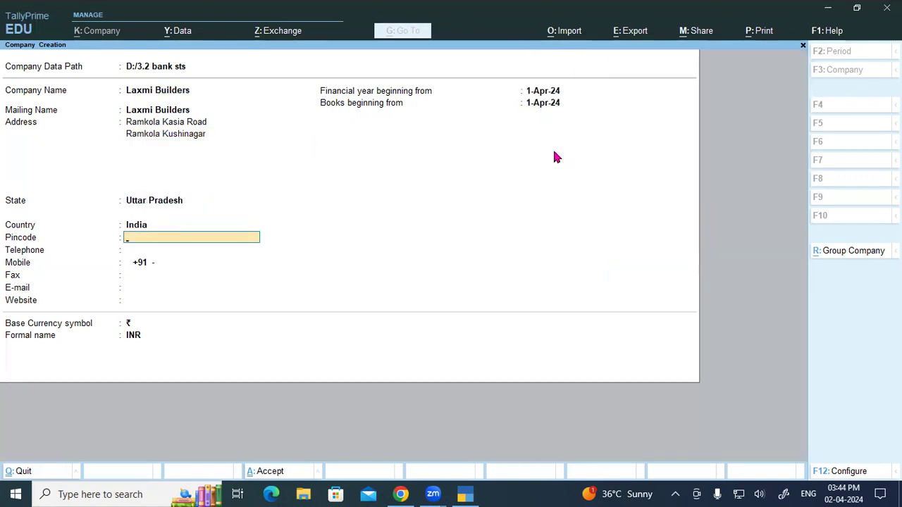
pyautogui.write('274305')
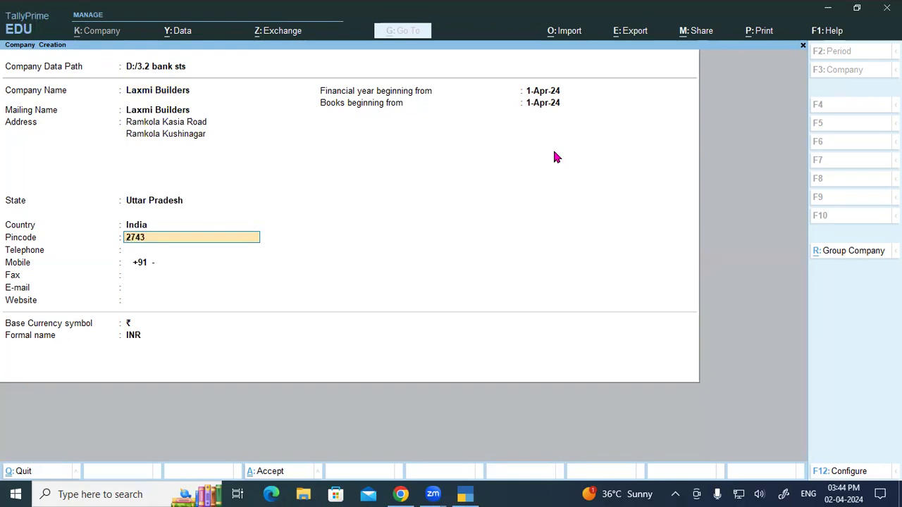
pyautogui.press('Return')
pyautogui.press('Return')
pyautogui.press('Return')
pyautogui.press('Return')
pyautogui.press('Return')
pyautogui.press('Return')
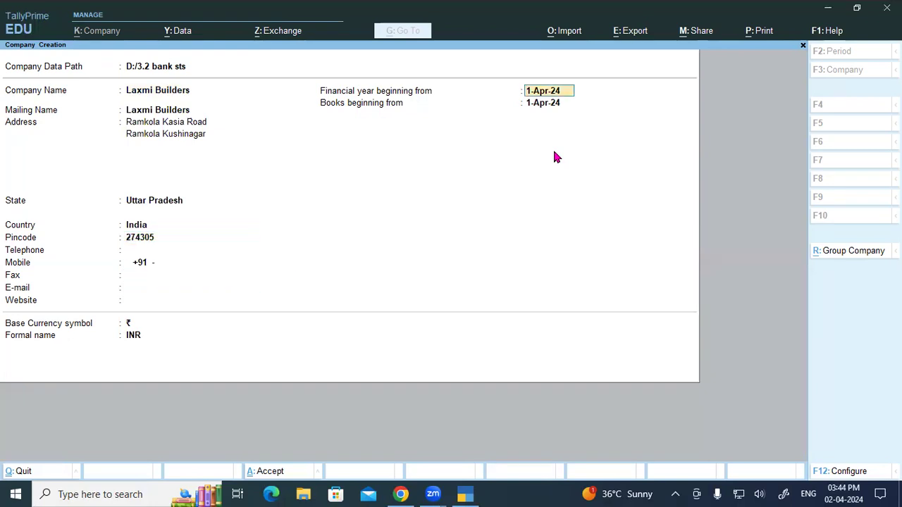
pyautogui.press('BackSpace')
pyautogui.press('BackSpace')
pyautogui.press('BackSpace')
pyautogui.press('BackSpace')
pyautogui.write('7')
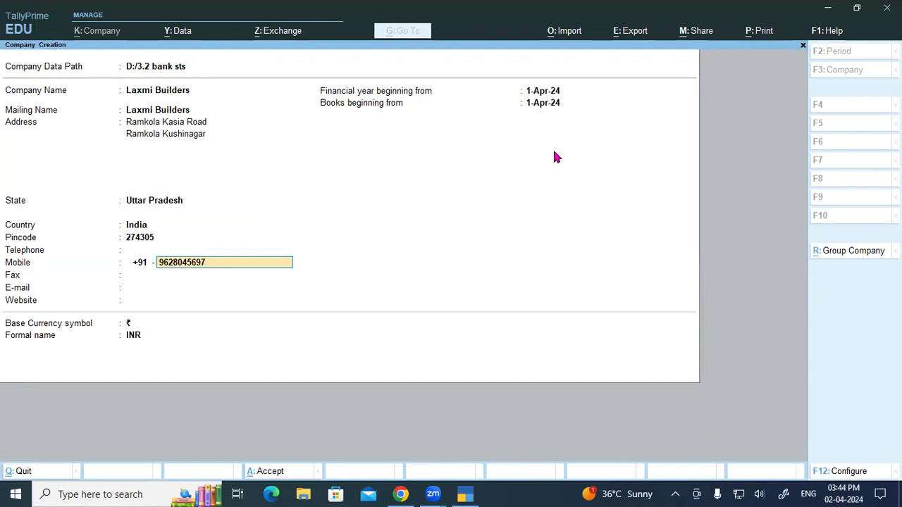
pyautogui.press('Return')
pyautogui.press('Return')
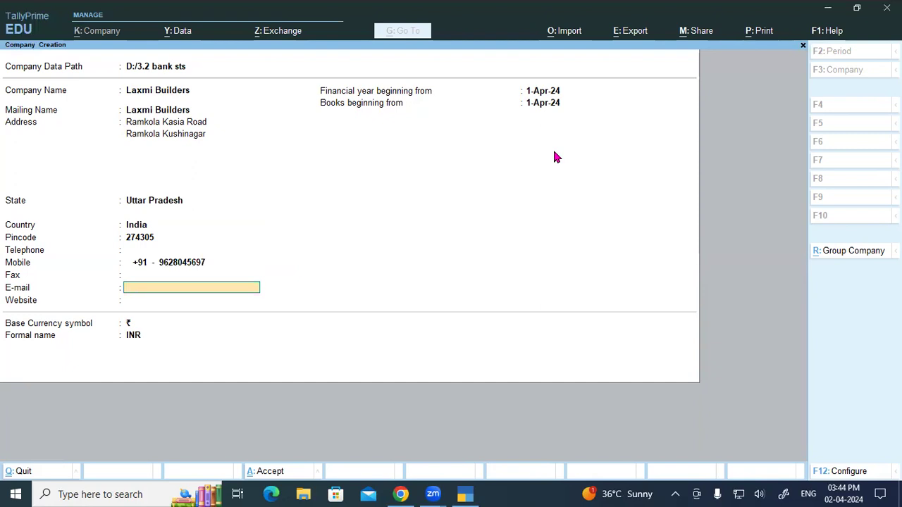
pyautogui.press('Return')
pyautogui.press('Return')
pyautogui.press('Return')
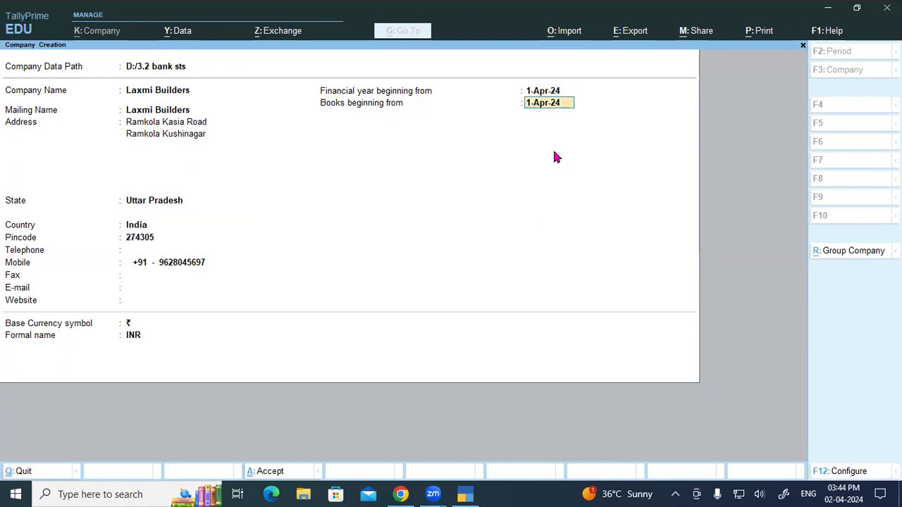
pyautogui.press('Return')
pyautogui.press('Return')
pyautogui.press('Return')
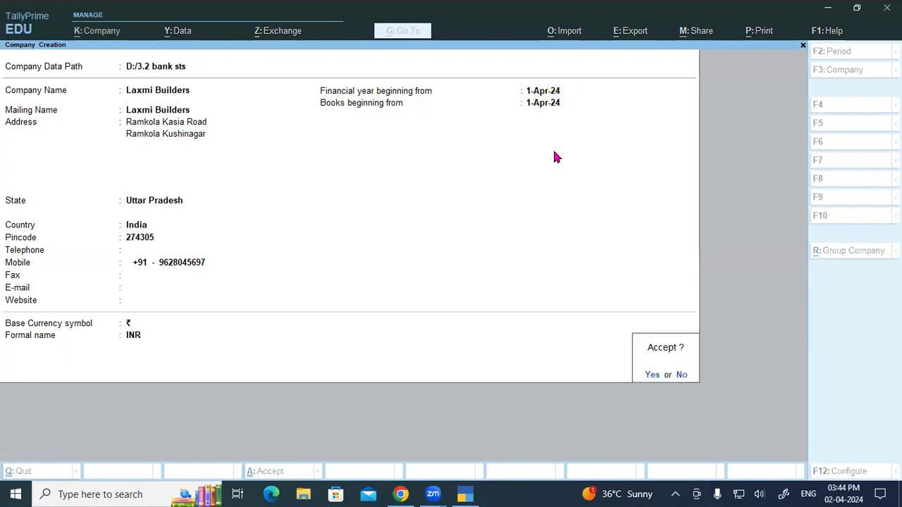
pyautogui.press('Return')
pyautogui.press('Return')
pyautogui.press('Return')
pyautogui.press('Return')
pyautogui.press('Return')
pyautogui.press('Return')
pyautogui.press('Return')
pyautogui.press('Return')
pyautogui.press('Return')
pyautogui.press('Return')
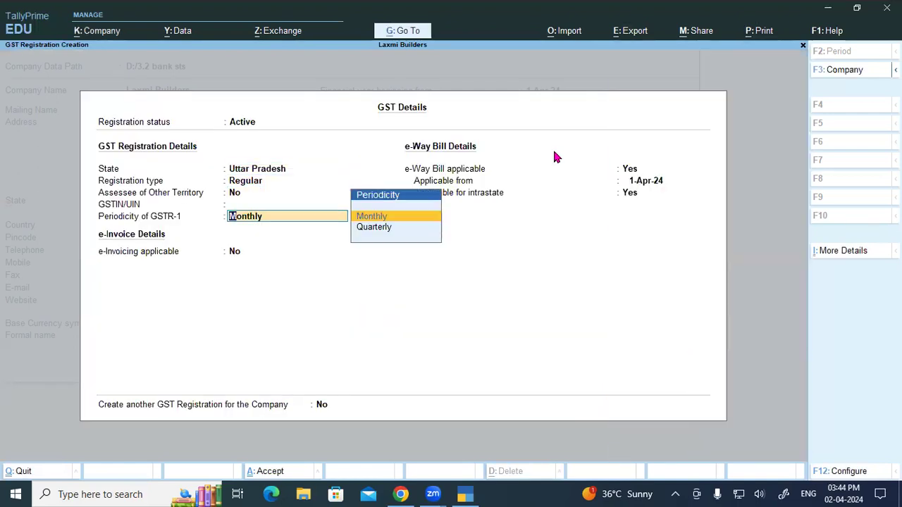
# - Set Monthly GSTR-1 periodicity, enter the company's GSTIN, and accept the GST details
pyautogui.press('BackSpace')
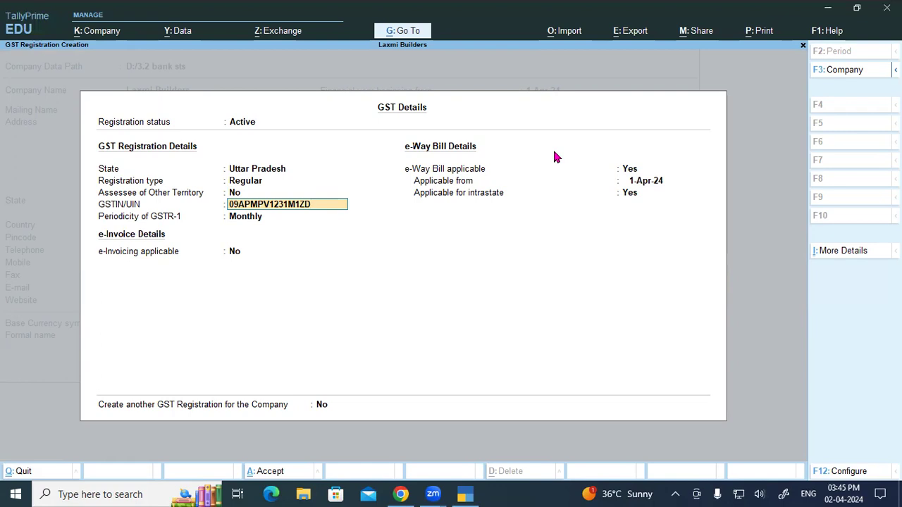
pyautogui.press('Return')
pyautogui.press('Return')
pyautogui.press('Return')
pyautogui.press('Return')
pyautogui.press('Return')
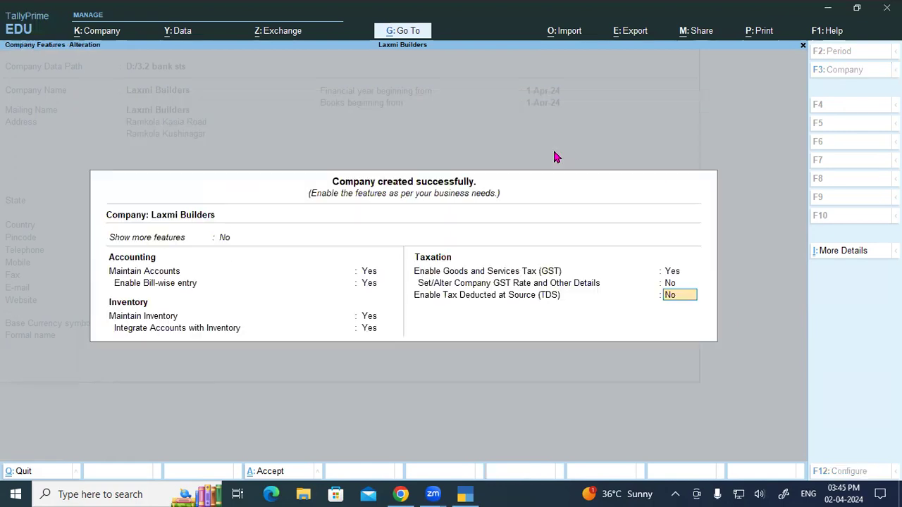
# - Start a new ledger named SBI Loan A/c under the Bank OD A/c group
pyautogui.press('Return')
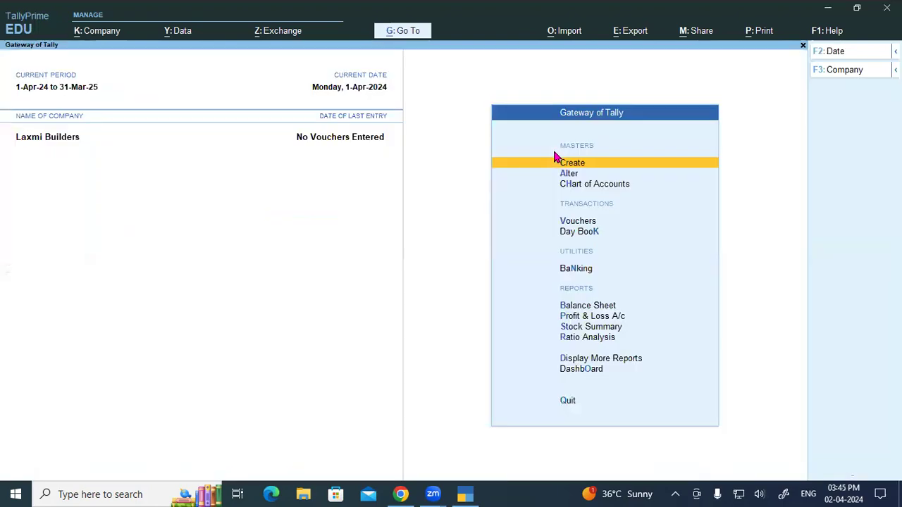
pyautogui.press('Return')
pyautogui.press('Down')
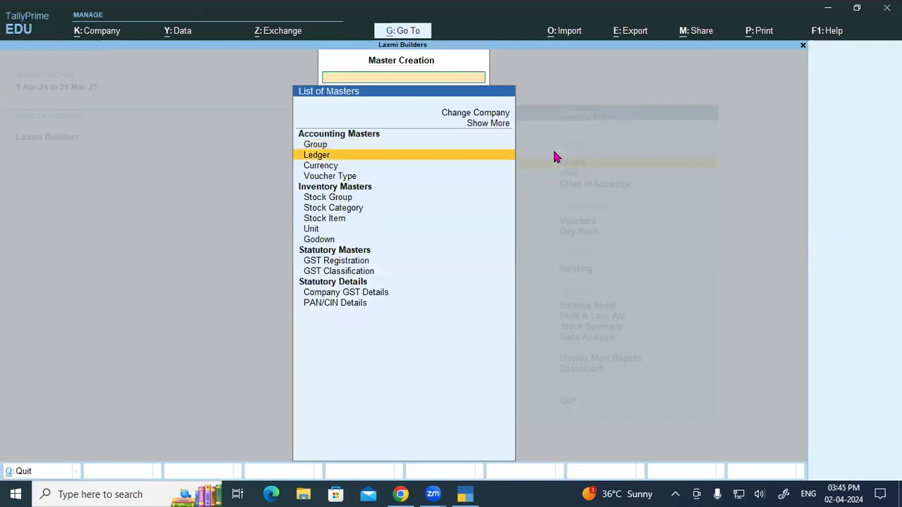
pyautogui.press('Return')
pyautogui.write('SBI Loand')
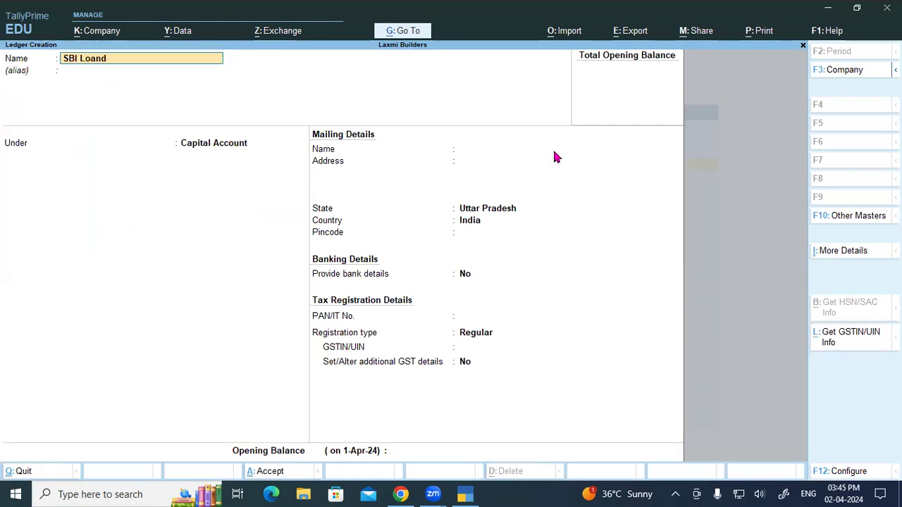
pyautogui.press('BackSpace')
pyautogui.write('A/v')
pyautogui.press('BackSpace')
pyautogui.write('c')
pyautogui.press('Return')
pyautogui.press('Return')
pyautogui.write('Ban')
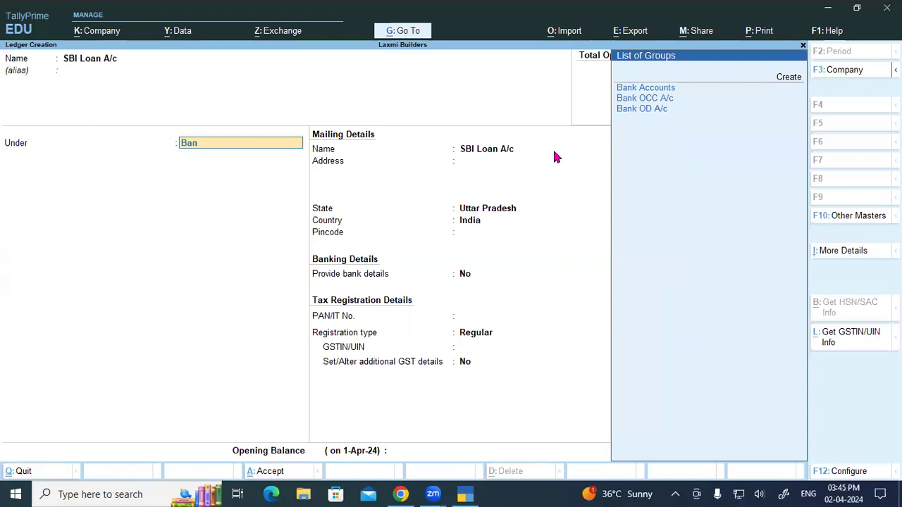
pyautogui.press('Down')
pyautogui.press('Down')
pyautogui.press('Return')
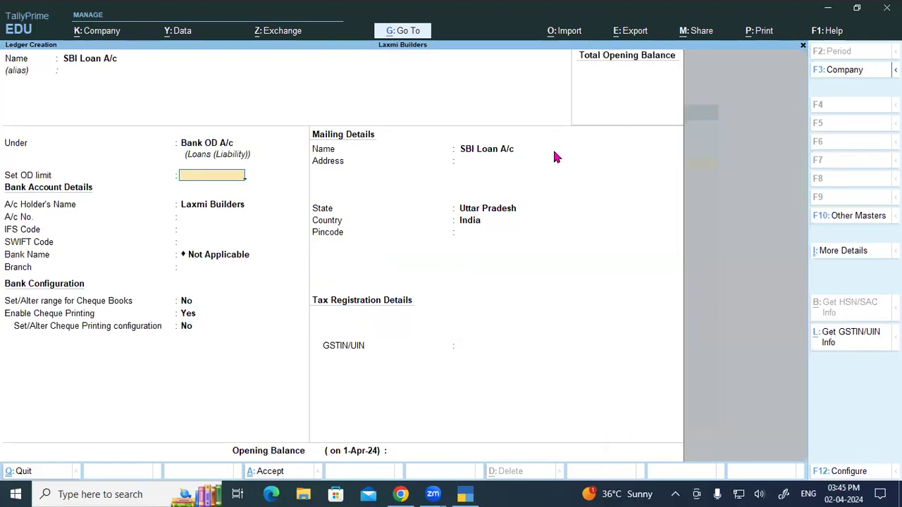
# - Enter a 10,00,000 OD limit, the bank details and a 9,56,551.17 Cr opening balance, then save
pyautogui.write('1000000')
pyautogui.press('Return')
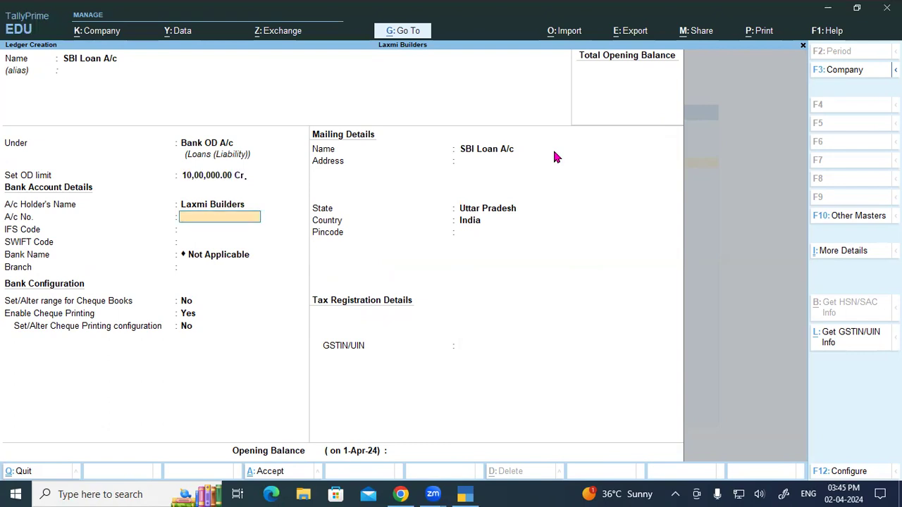
pyautogui.press('Return')
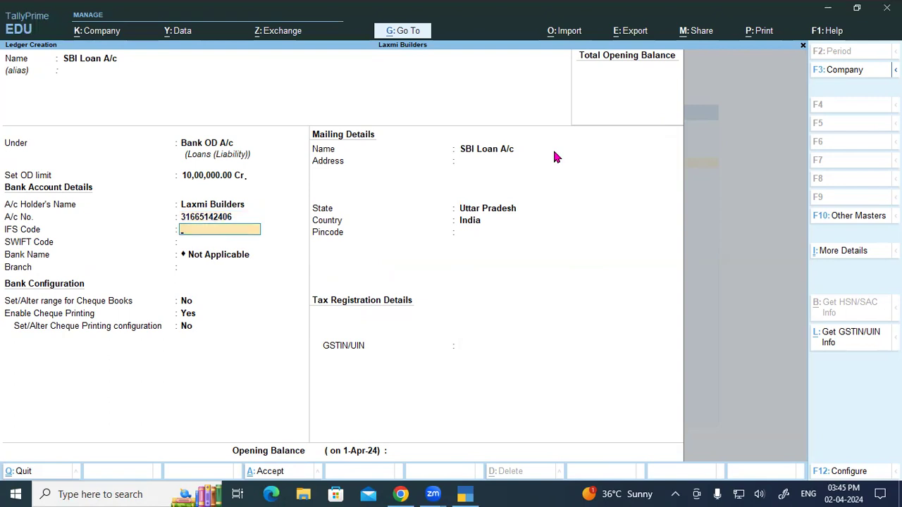
pyautogui.write('SBIN0012911')
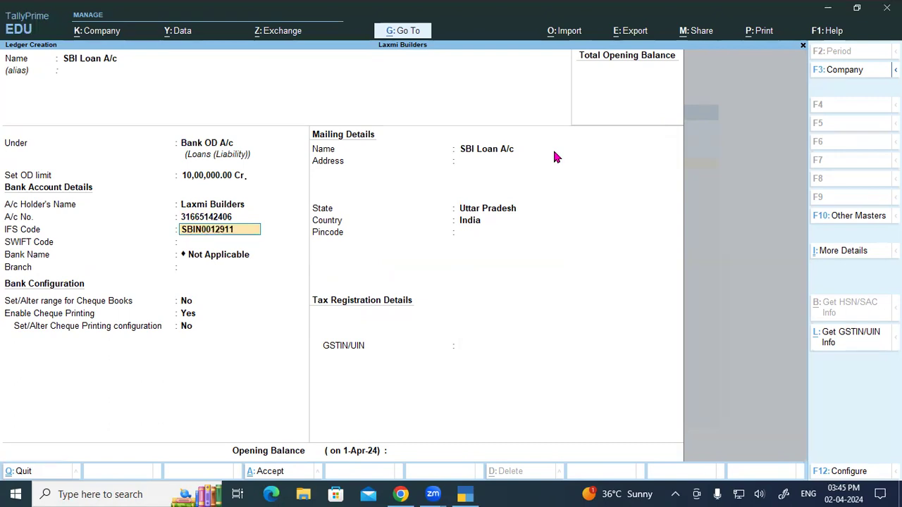
pyautogui.press('Return')
pyautogui.press('Return')
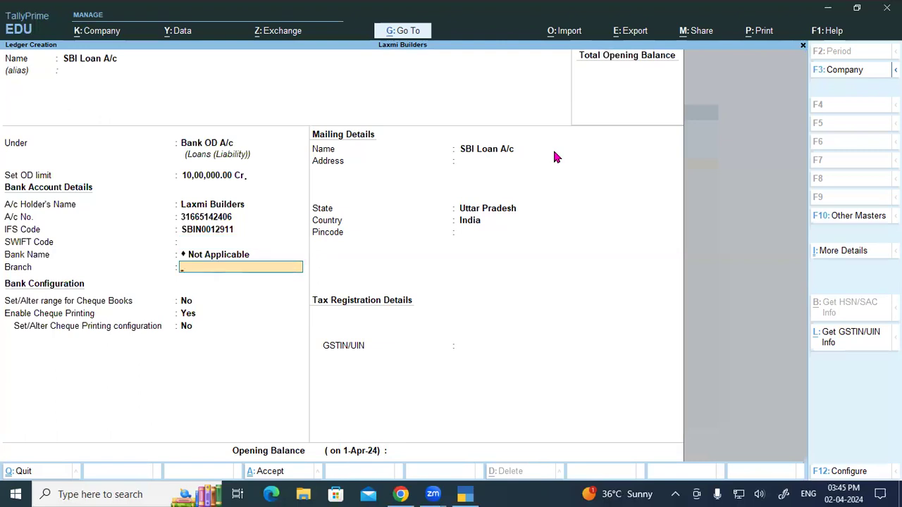
pyautogui.write('Ramkola')
pyautogui.press('Return')
pyautogui.press('Return')
pyautogui.press('Return')
pyautogui.press('Return')
pyautogui.press('Return')
pyautogui.press('Return')
pyautogui.press('Return')
pyautogui.press('Return')
pyautogui.press('Return')
pyautogui.press('Return')
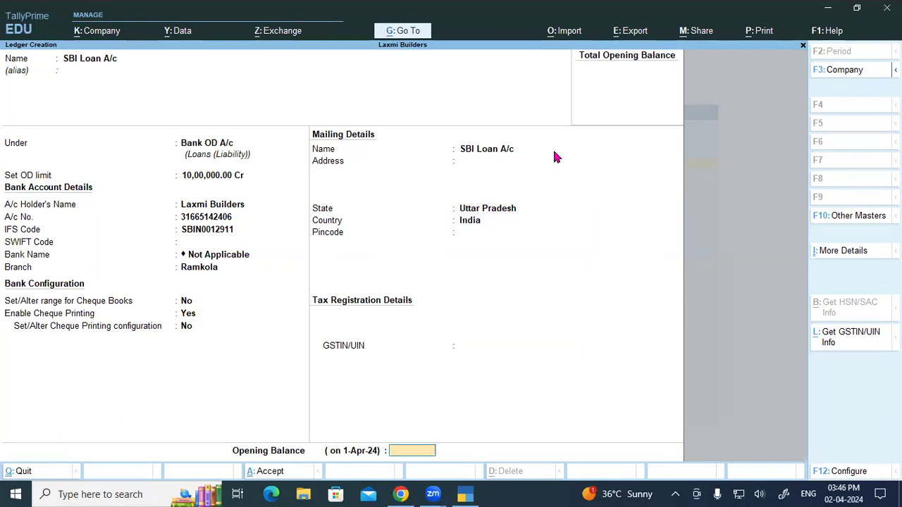
pyautogui.press('Return')
pyautogui.press('Escape')
pyautogui.write('956551.17')
pyautogui.press('Return')
pyautogui.press('Return')
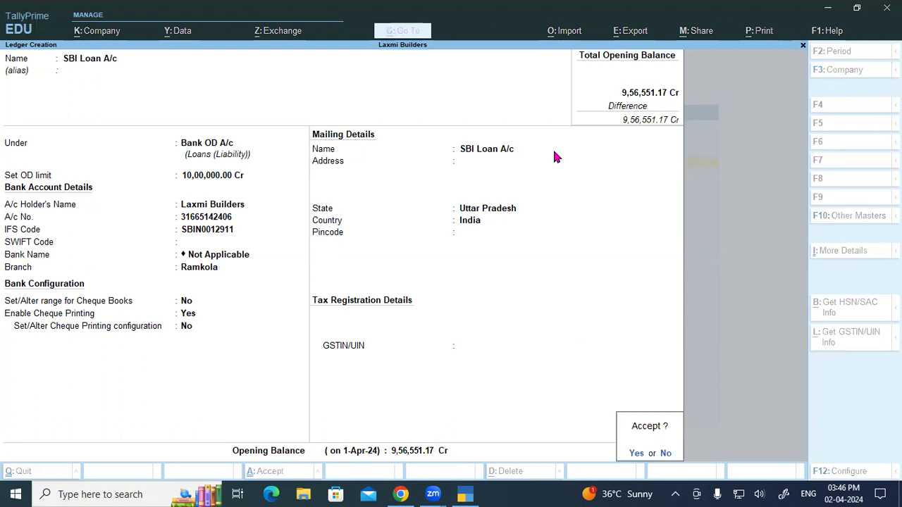
pyautogui.press('Return')
pyautogui.press('Escape')
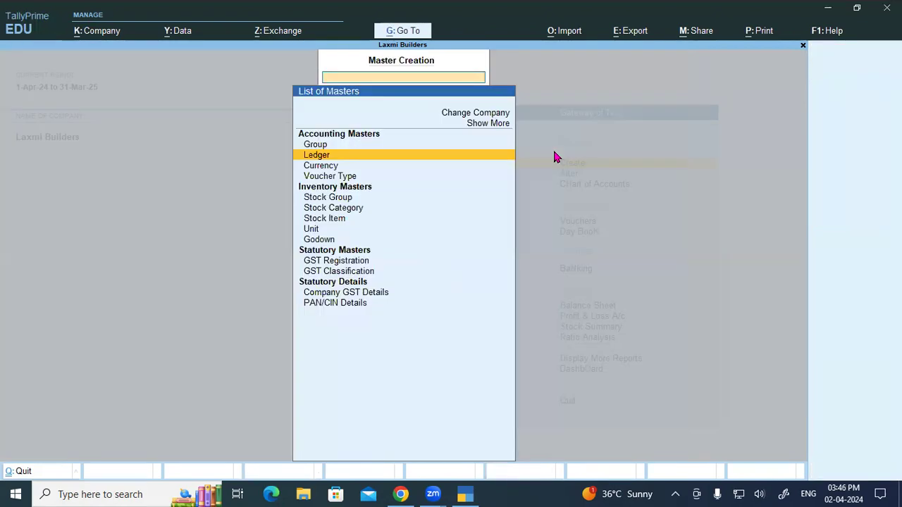
# - Return to Gateway of Tally and open voucher entry on a blank Payment voucher
pyautogui.press('Escape')
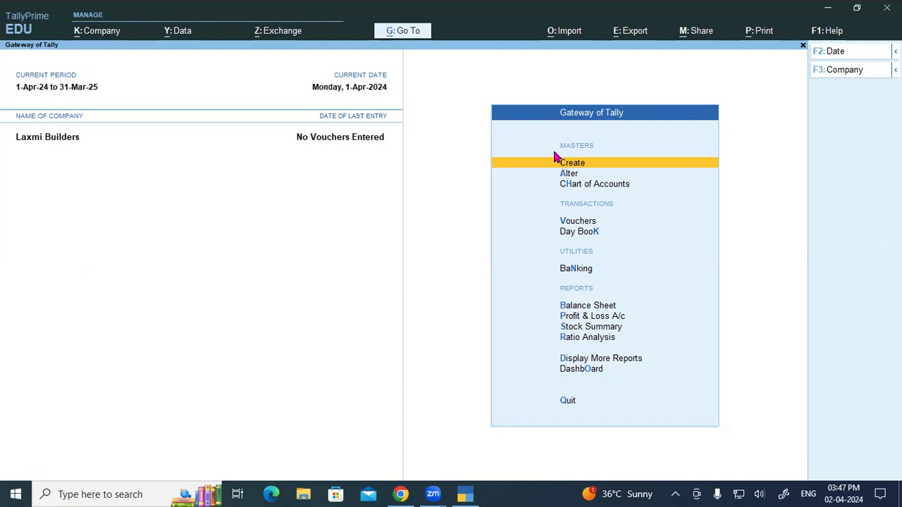
pyautogui.press('Down')
pyautogui.press('Down')
pyautogui.press('Down')
pyautogui.press('Return')
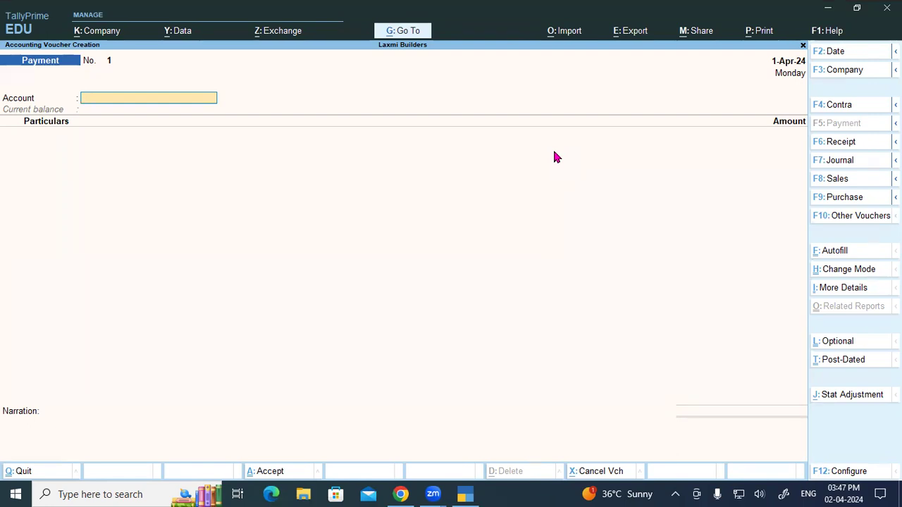
# - Switch to a Contra voucher and configure it to use Cr/Dr instead of To/By
pyautogui.press('F4')
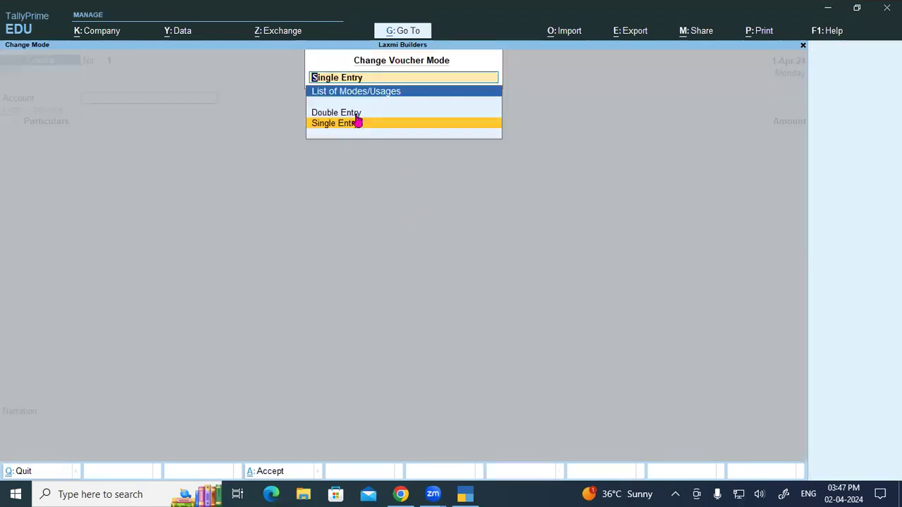
pyautogui.click(355, 113)
pyautogui.press('Escape')
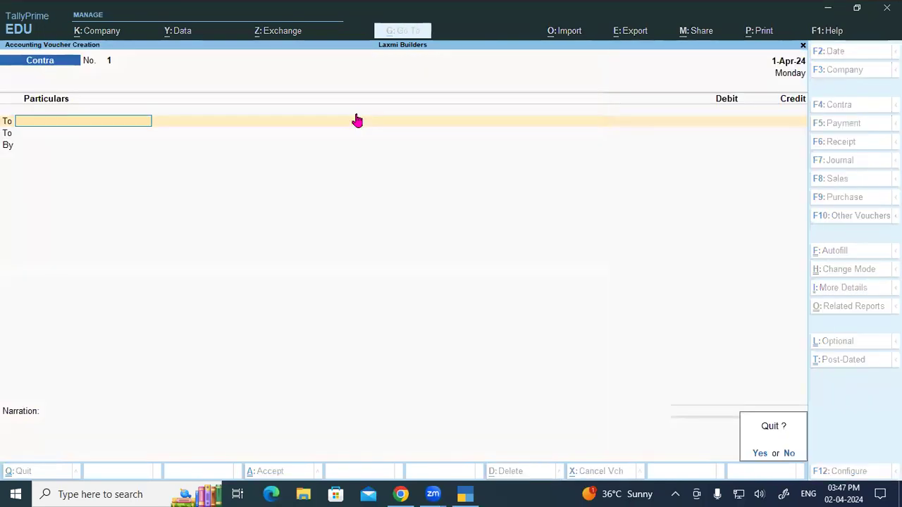
pyautogui.press('n')
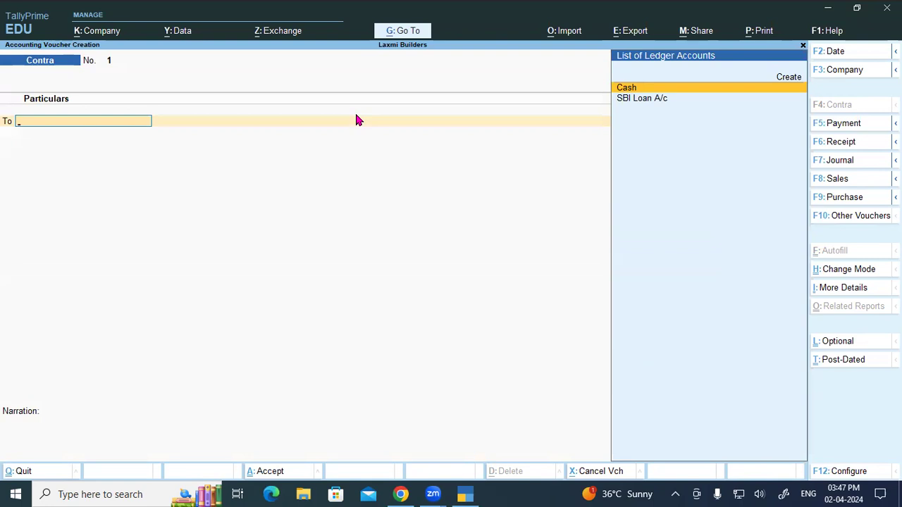
pyautogui.press('F12')
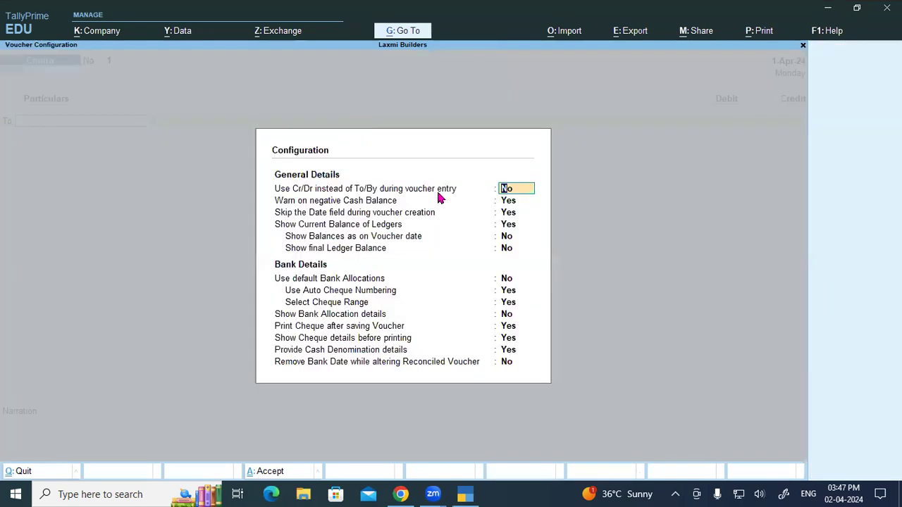
pyautogui.write('y')
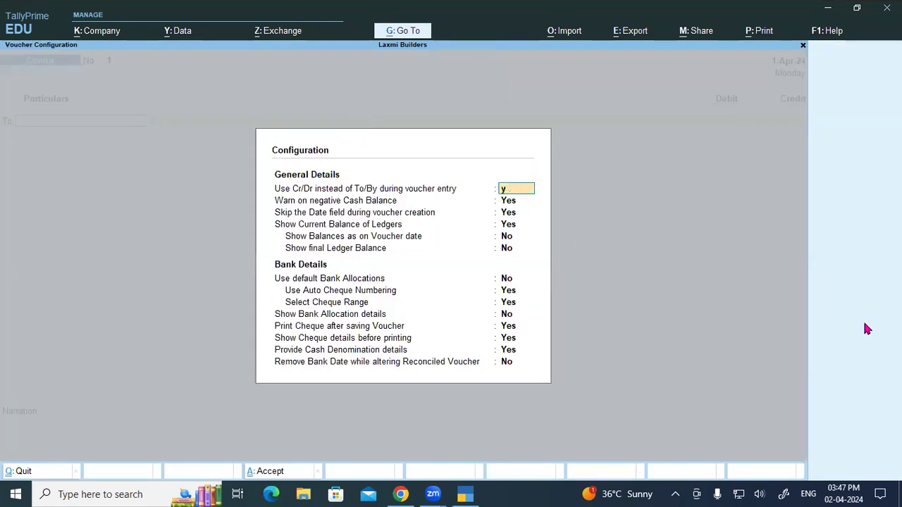
pyautogui.press('Return')
pyautogui.hotkey('ctrl', 'a')
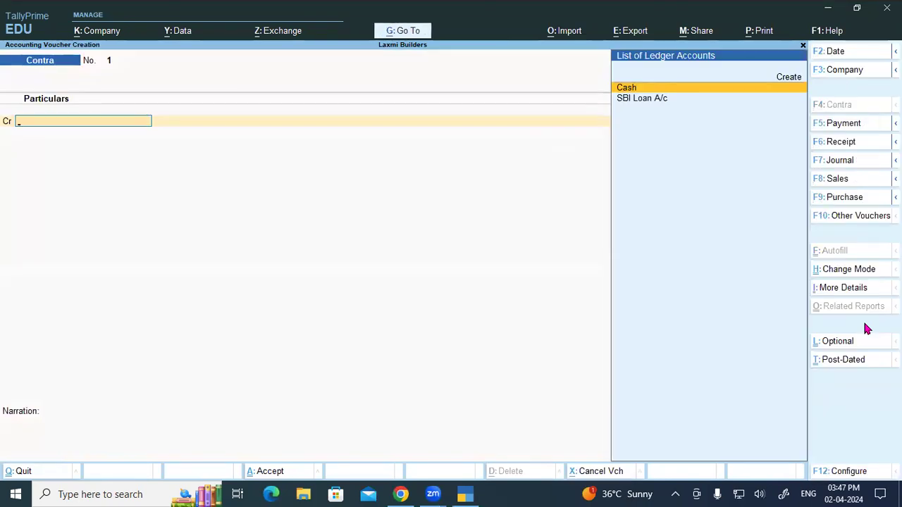
# - Credit Cash 1,005.00 and debit SBI Loan A/c 1,005.00
pyautogui.press('Return')
pyautogui.write('1005')
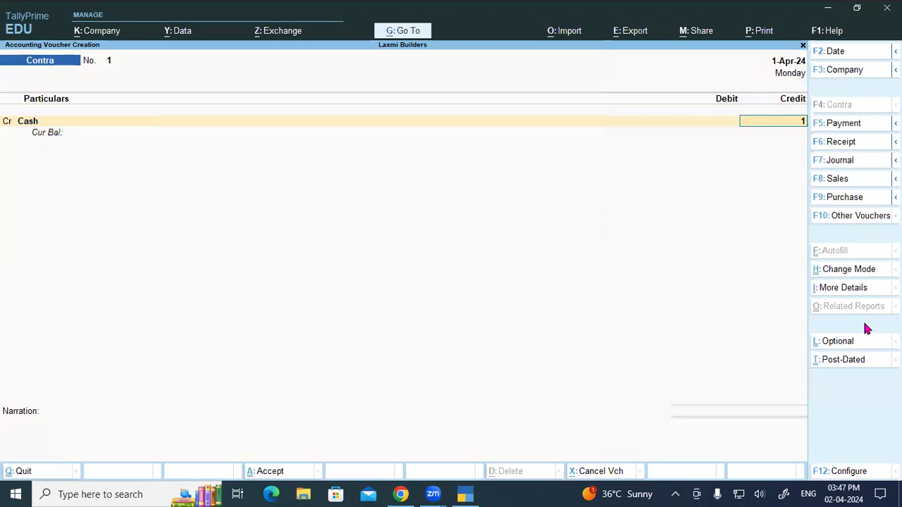
pyautogui.press('Return')
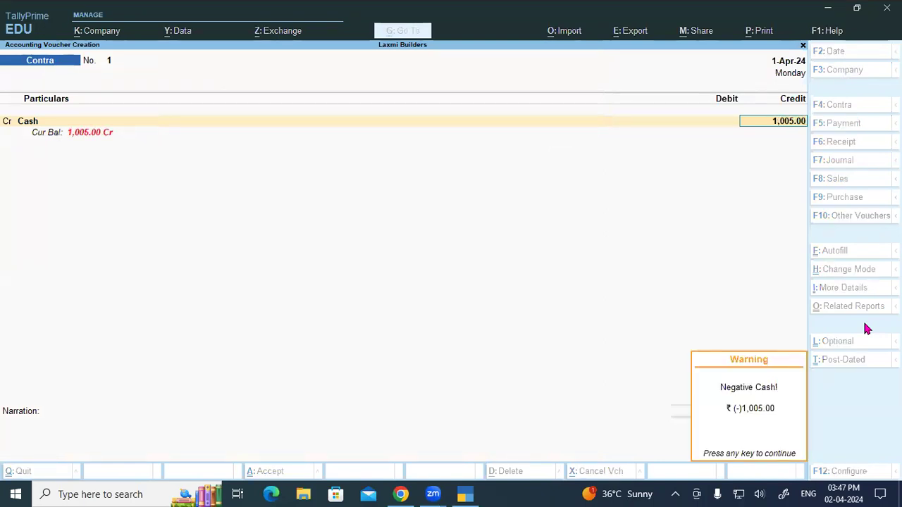
pyautogui.press('Return')
pyautogui.press('Return')
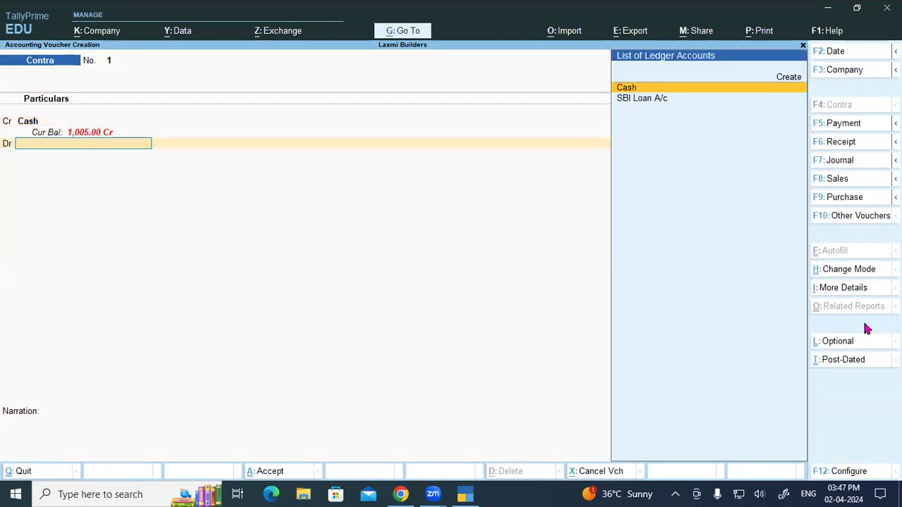
pyautogui.write('SB')
pyautogui.press('Return')
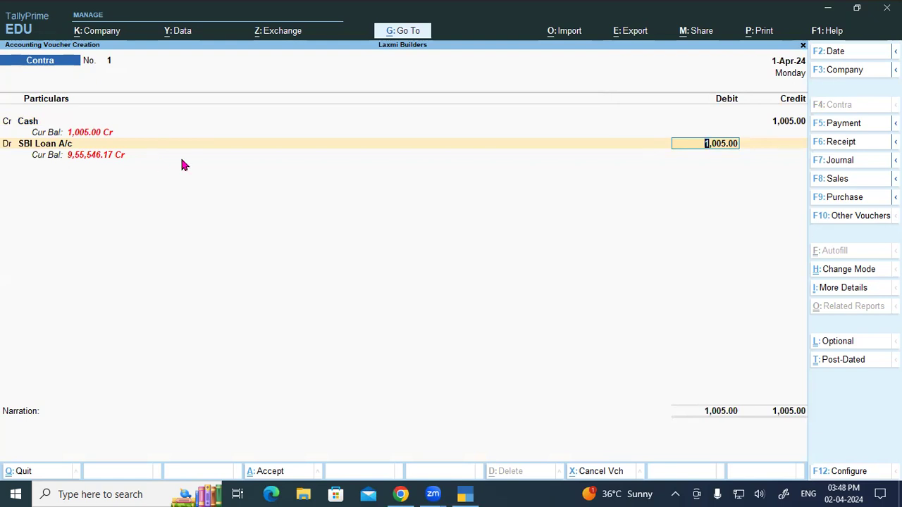
pyautogui.press('Return')
pyautogui.press('Return')
pyautogui.press('Return')
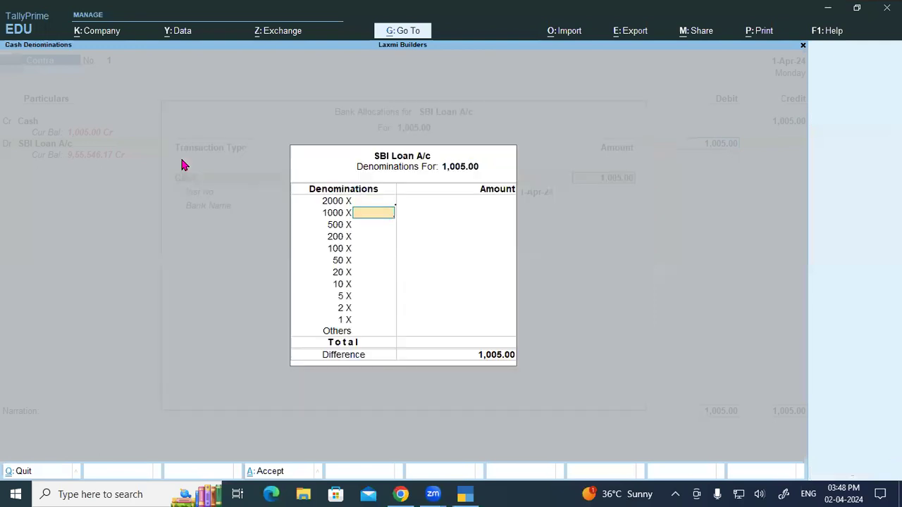
# - Record denominations of two 500 notes and one 5, complete bank allocation, and save the voucher
pyautogui.press('Up')
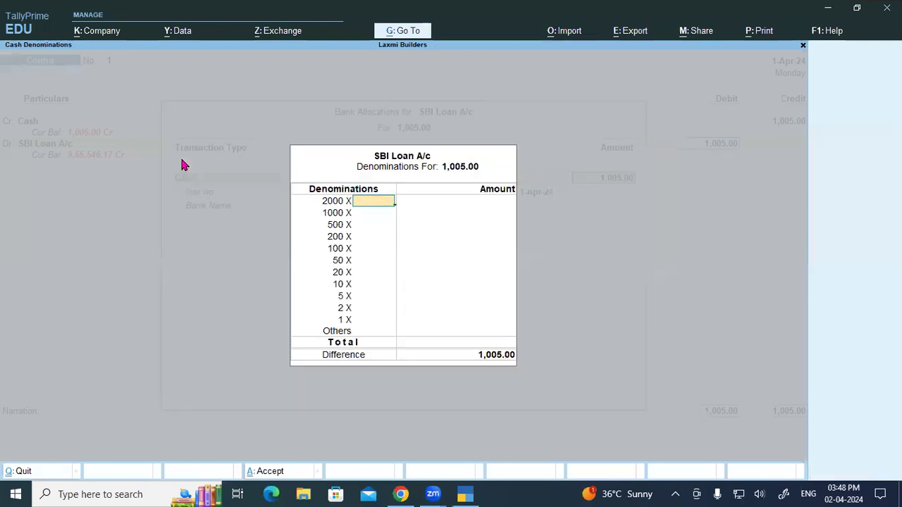
pyautogui.press('Return')
pyautogui.press('Return')
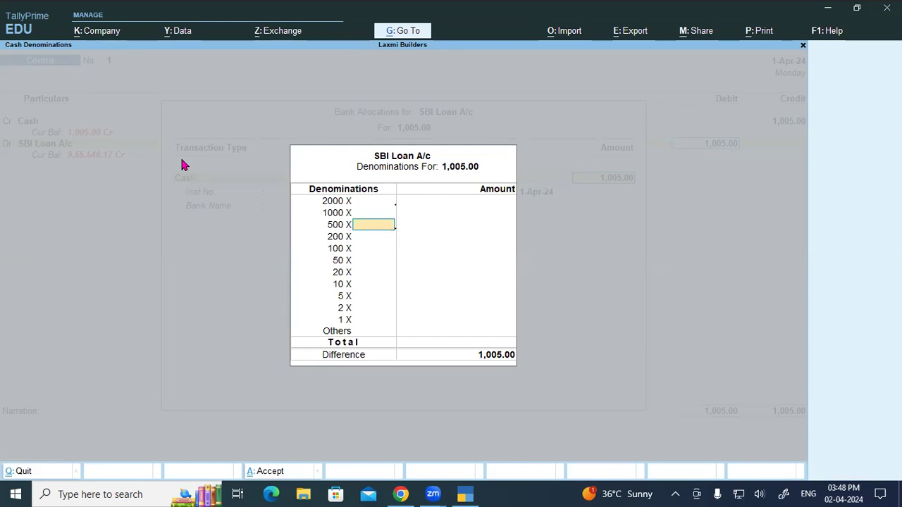
pyautogui.write('2')
pyautogui.press('Return')
pyautogui.press('Return')
pyautogui.press('Return')
pyautogui.press('Return')
pyautogui.press('Return')
pyautogui.press('Return')
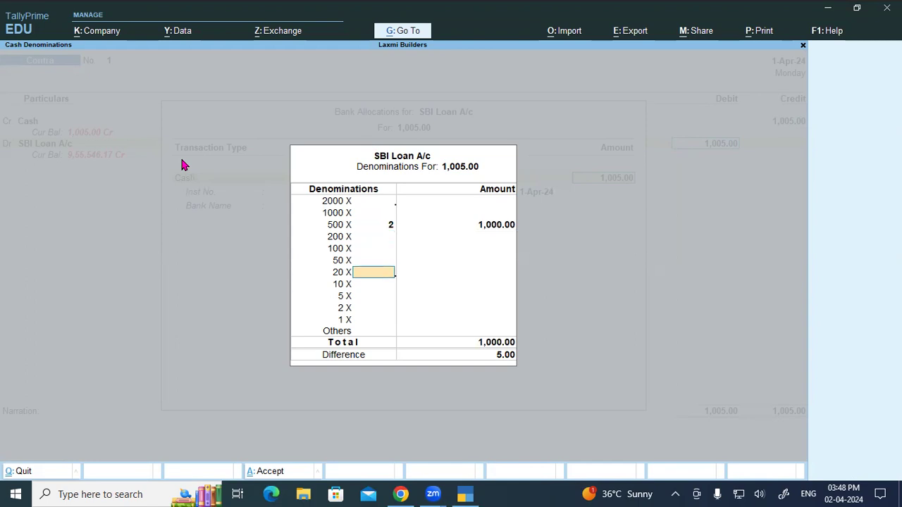
pyautogui.write('1')
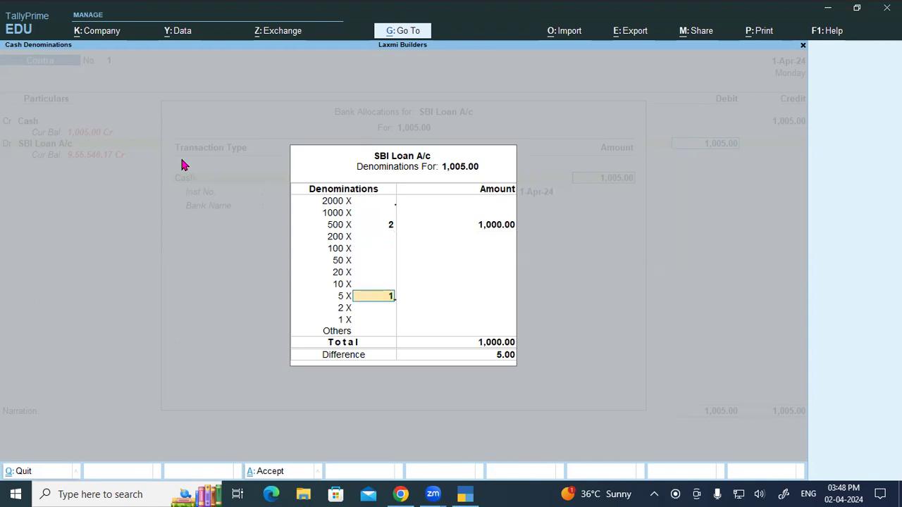
pyautogui.press('Return')
pyautogui.press('Return')
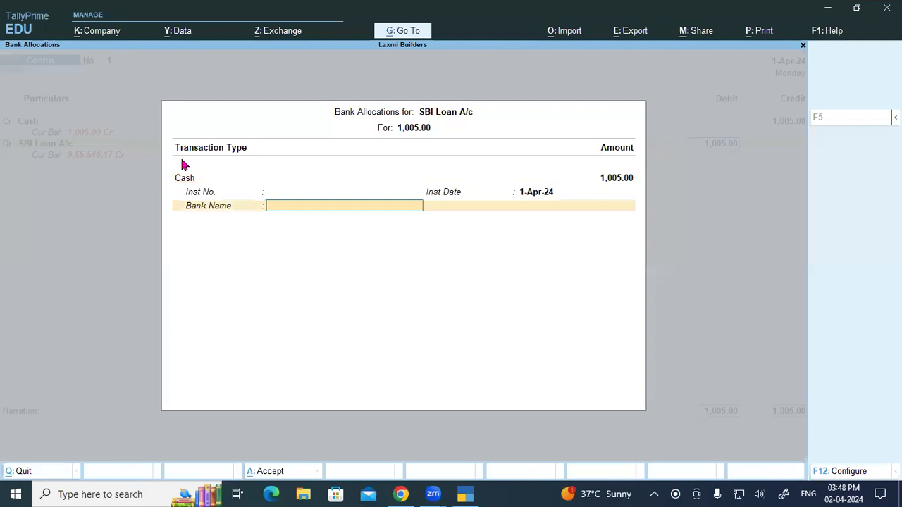
pyautogui.press('Return')
pyautogui.press('Return')
pyautogui.press('Return')
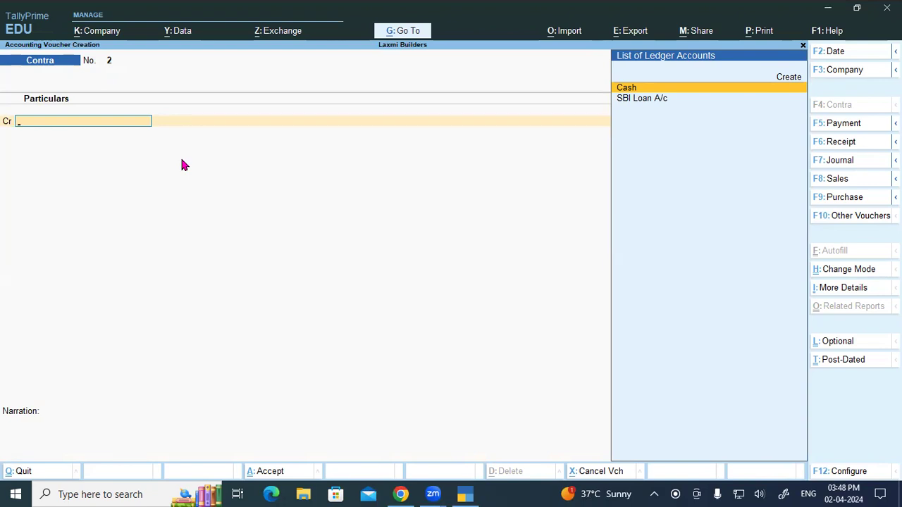
pyautogui.press('F5')
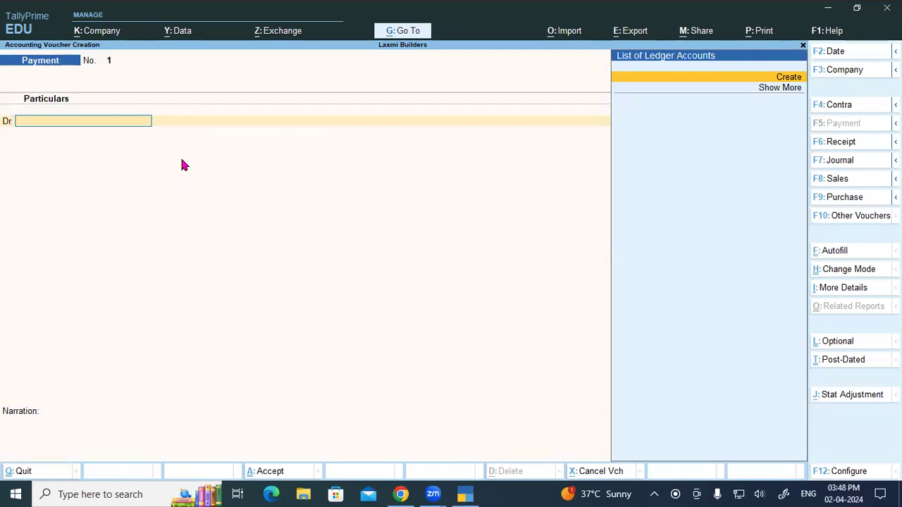
# - Create a Suspense A/c ledger under the Suspense A/c group and debit it 11,981.00
pyautogui.hotkey('alt', 'c')
pyautogui.write('Su')
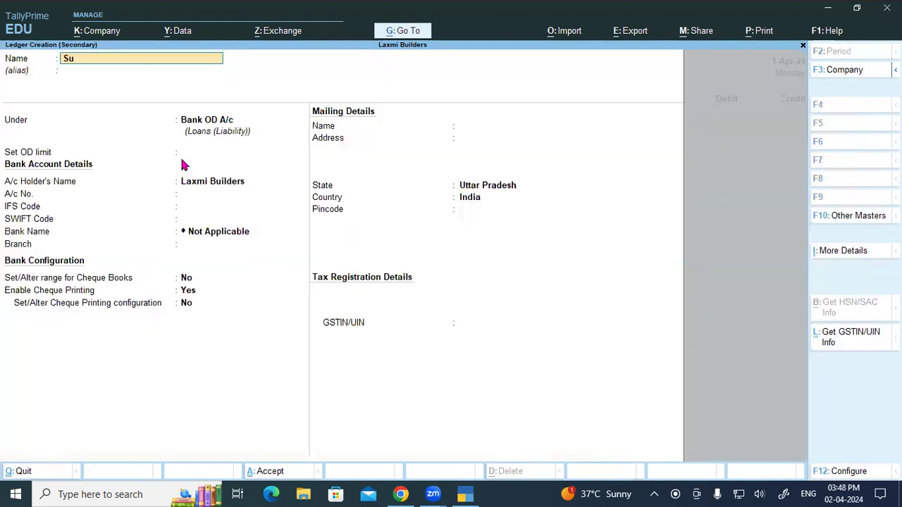
pyautogui.write('spense')
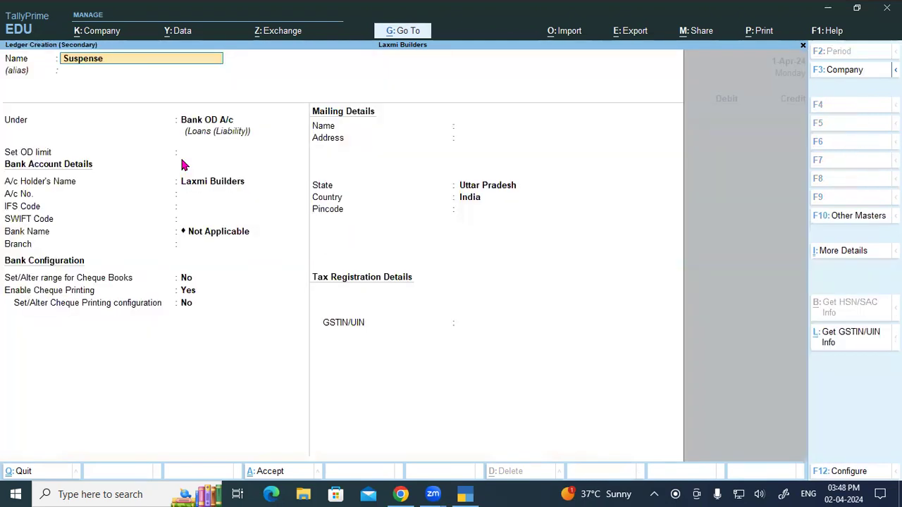
pyautogui.write(' a/c')
pyautogui.press('Return')
pyautogui.write('Su')
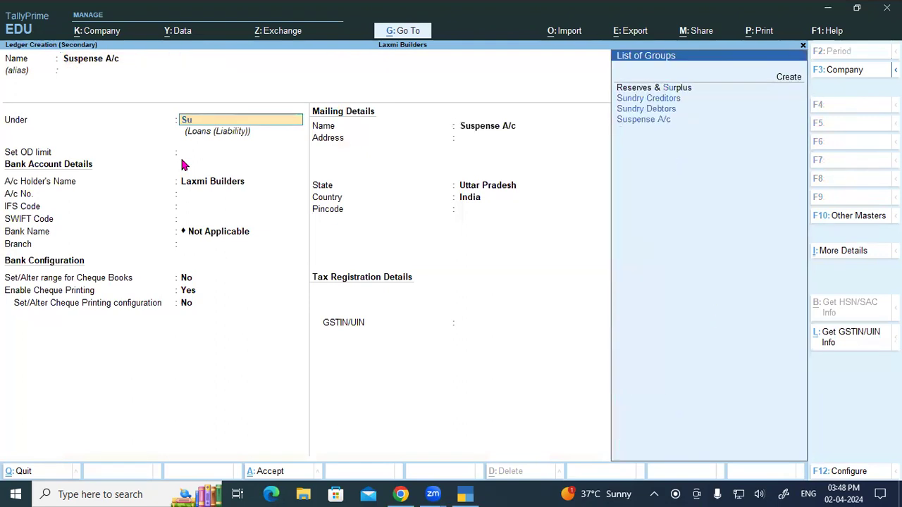
pyautogui.write('s')
pyautogui.press('Return')
pyautogui.press('Return')
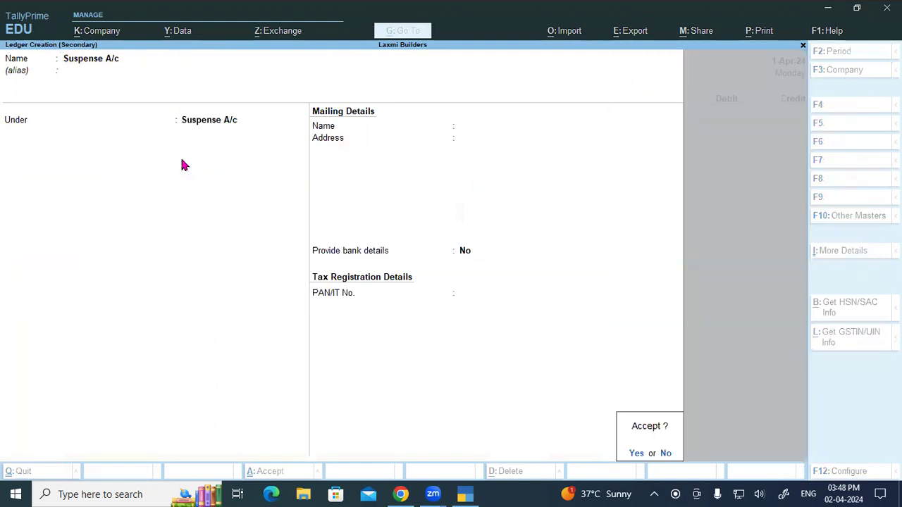
pyautogui.press('Return')
pyautogui.write('11981')
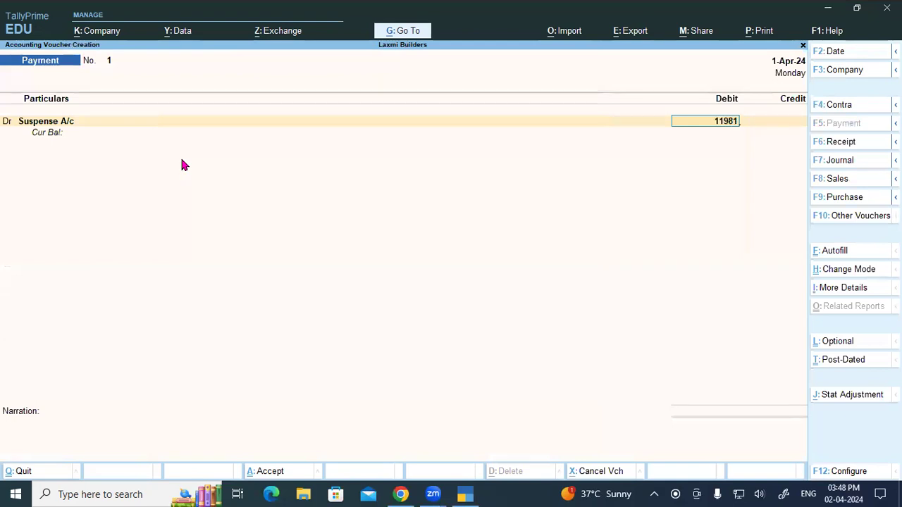
pyautogui.press('Return')
pyautogui.press('Return')
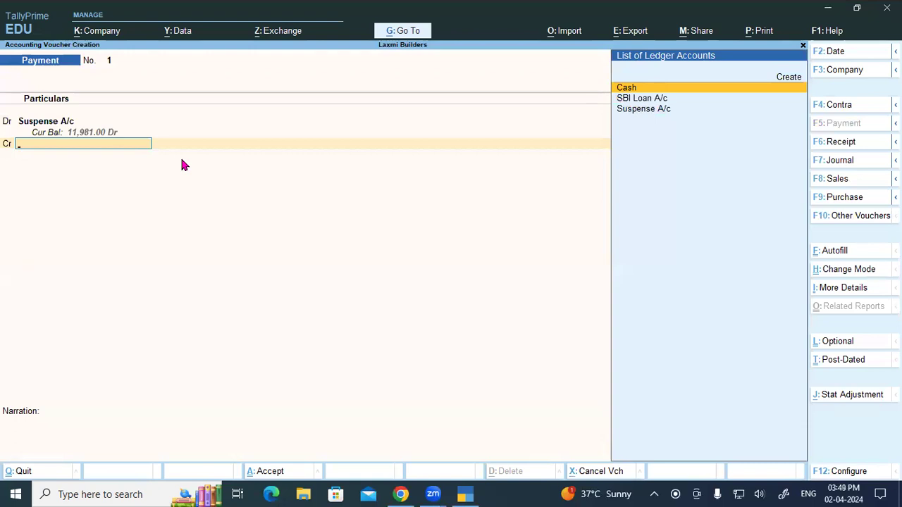
# - Credit SBI Loan A/c 11,981.00, accept its bank allocation, and save Payment voucher No. 1
pyautogui.press('Down')
pyautogui.press('Return')
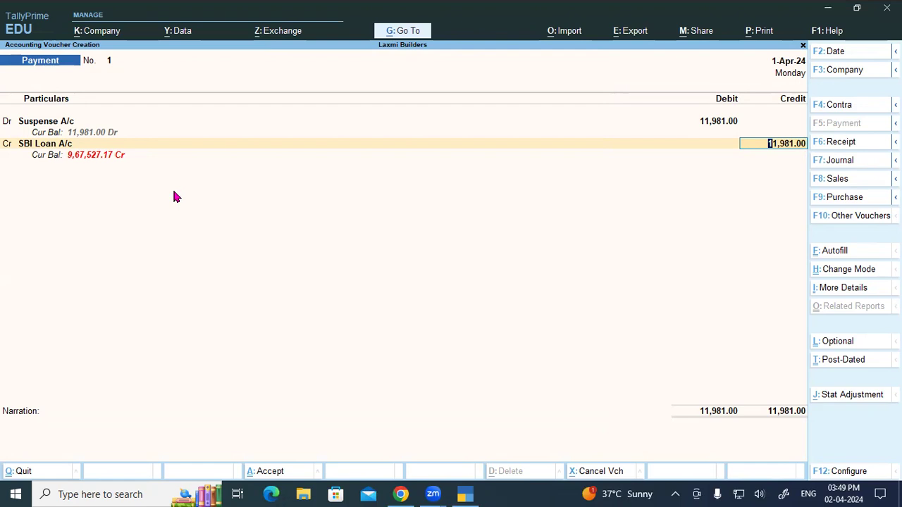
pyautogui.press('Return')
pyautogui.press('Return')
pyautogui.press('Return')
pyautogui.press('Return')
pyautogui.press('Return')
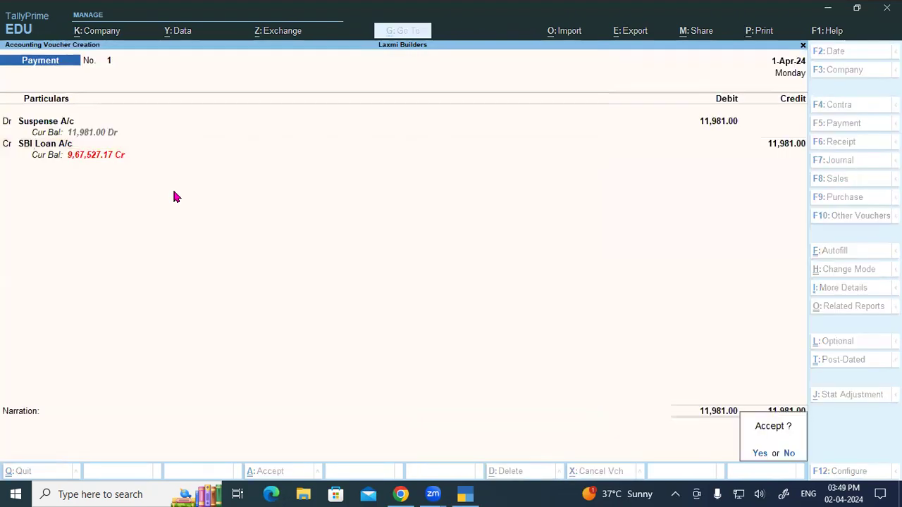
pyautogui.press('Return')
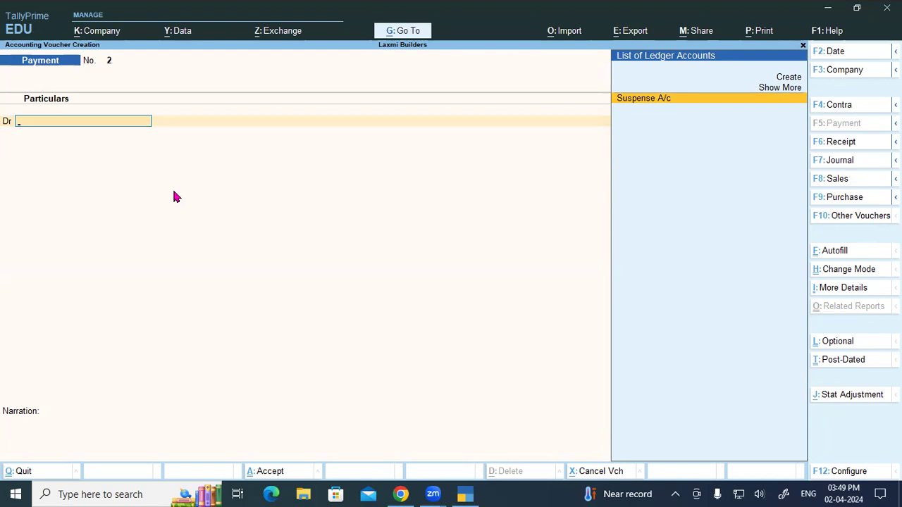
pyautogui.press('F4')
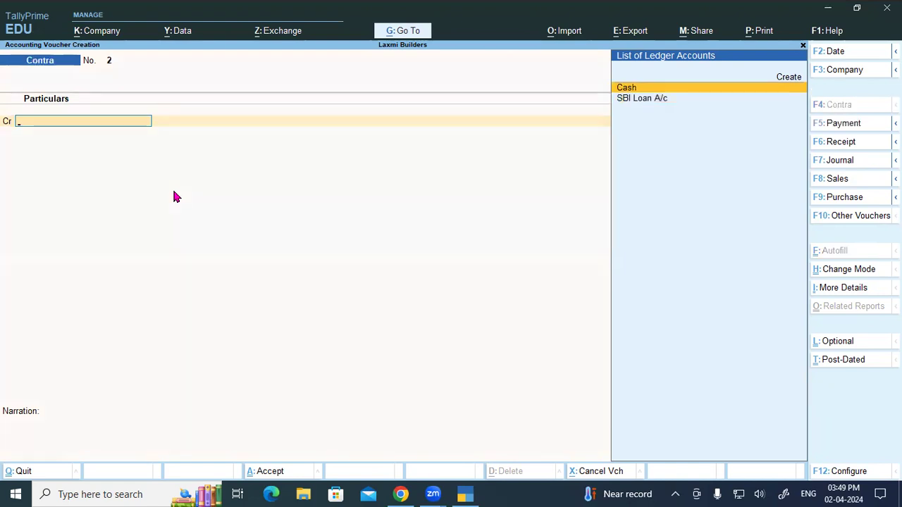
# - Begin a 46,000 Cash entry, then abandon the mistaken payment voucher
pyautogui.press('Return')
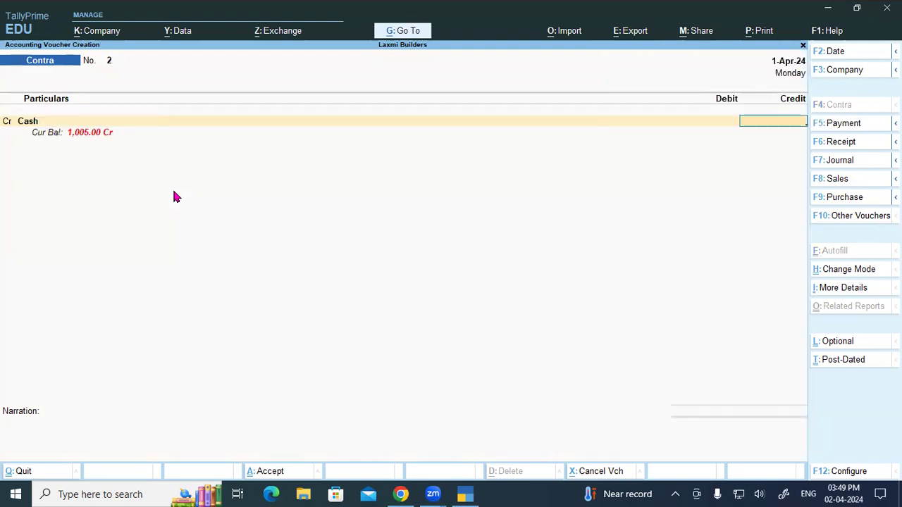
pyautogui.press('BackSpace')
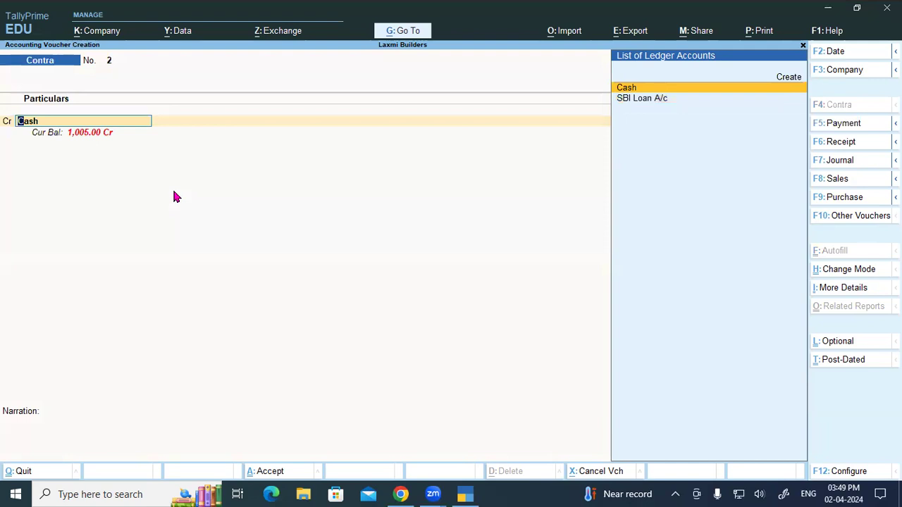
pyautogui.press('Return')
pyautogui.write('46000')
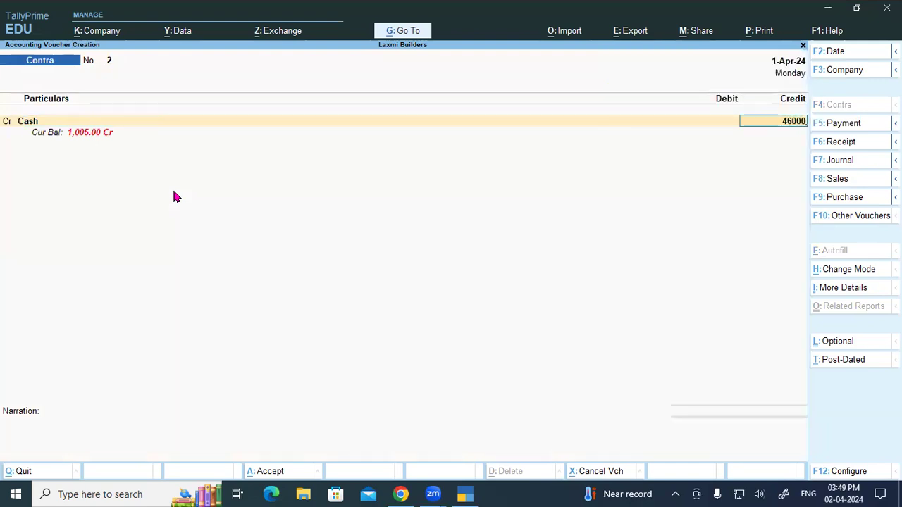
pyautogui.press('F5')
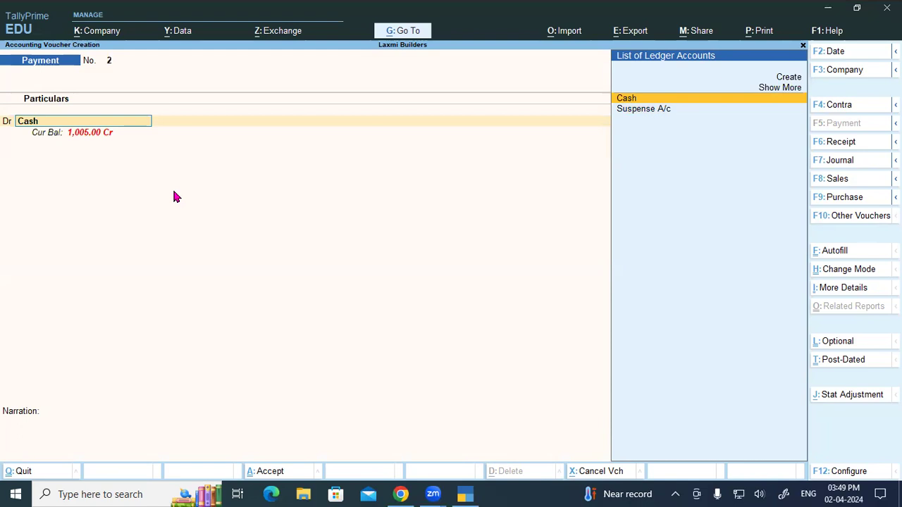
pyautogui.press('Escape')
pyautogui.press('Return')
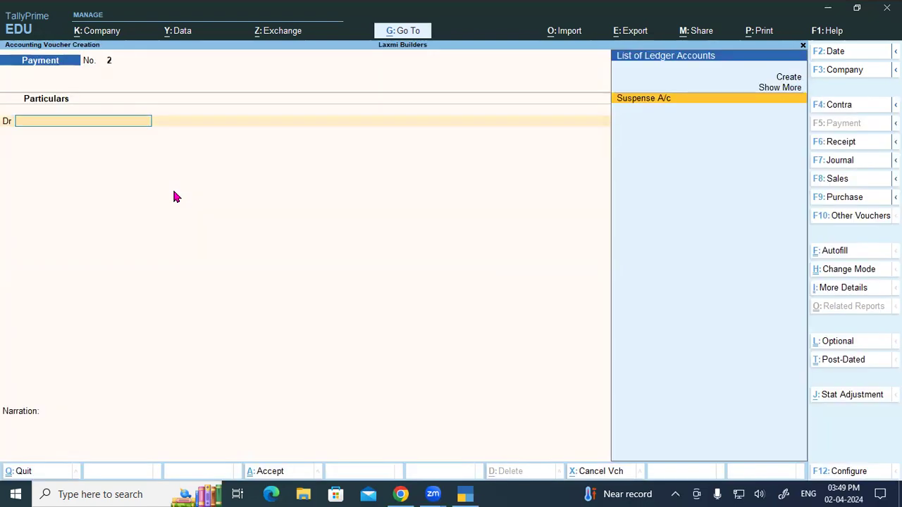
# - Record contra voucher 2: Cash 46,000 to SBI Loan A/c as 23 notes of 2000, and save
pyautogui.press('F4')
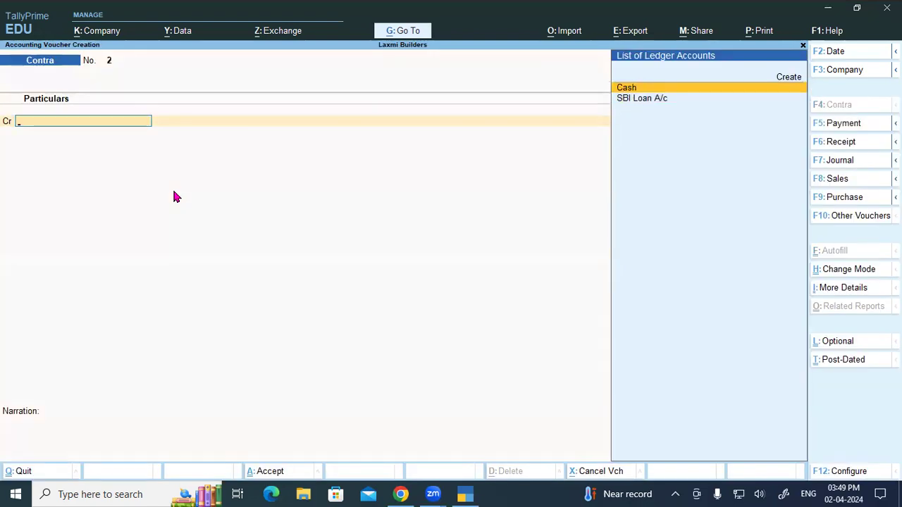
pyautogui.press('Return')
pyautogui.write('46000')
pyautogui.press('Return')
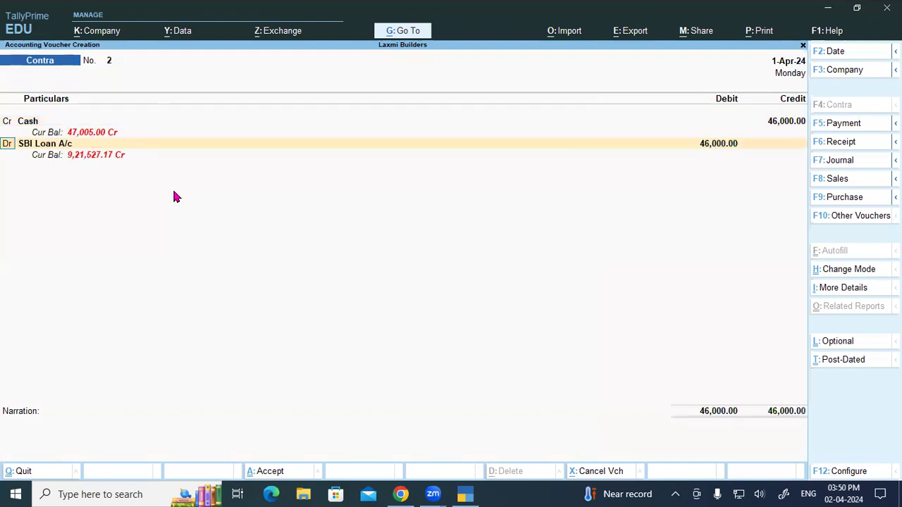
pyautogui.press('Return')
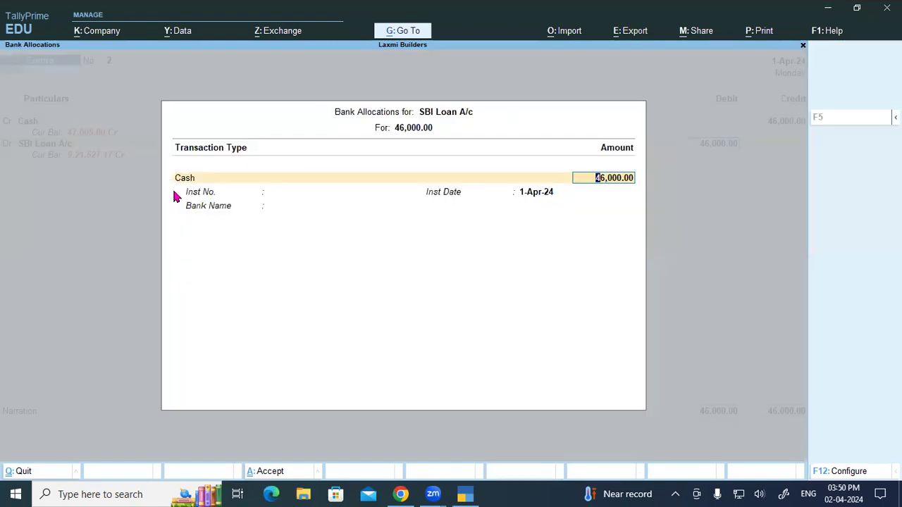
pyautogui.press('Return')
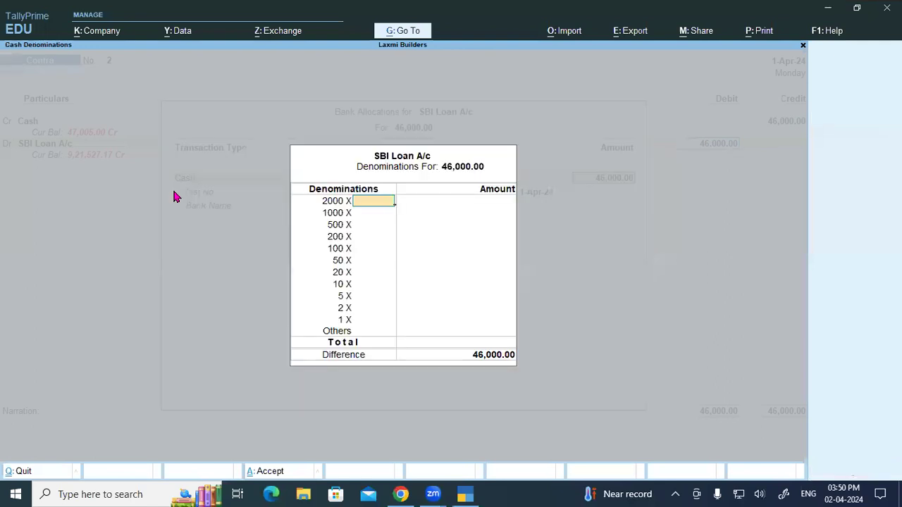
pyautogui.write('23')
pyautogui.press('Return')
pyautogui.press('Return')
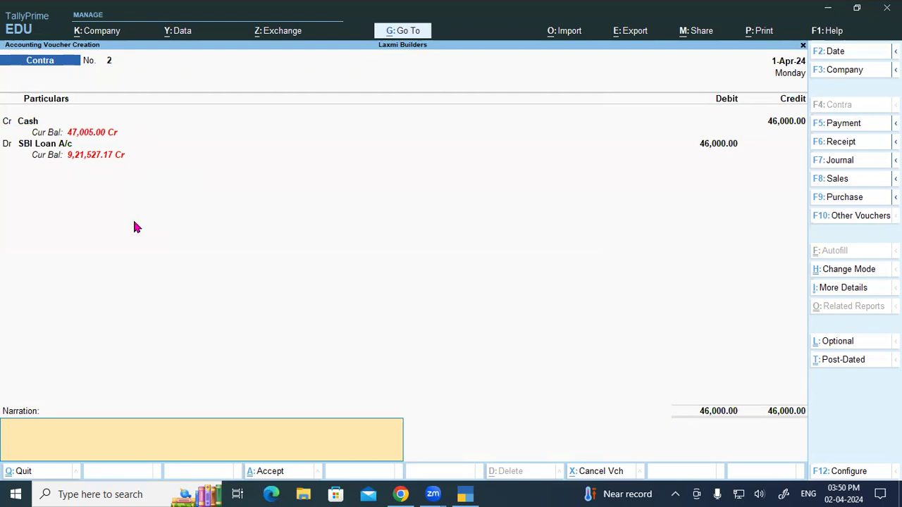
pyautogui.hotkey('ctrl', 'a')
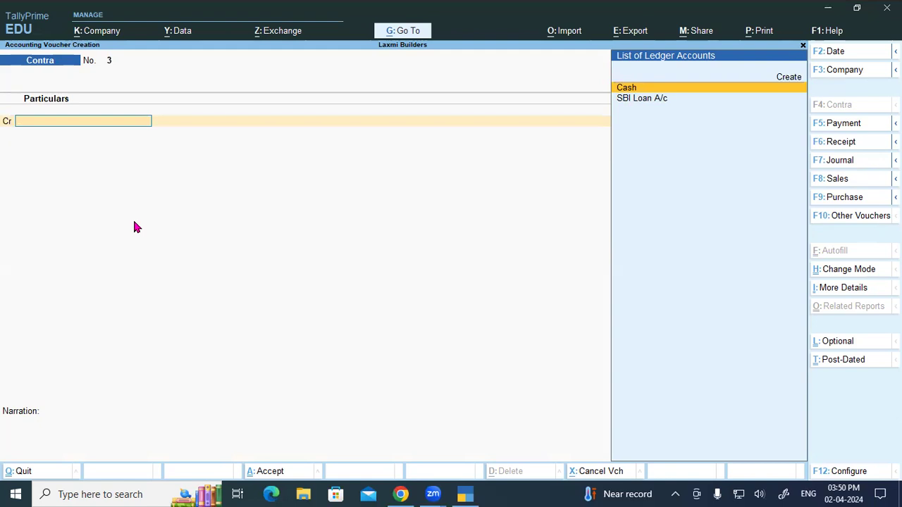
# - Credit Cash and debit SBI Loan A/c 60,000, entered as 30 notes of 2000
pyautogui.press('Return')
pyautogui.write('6')
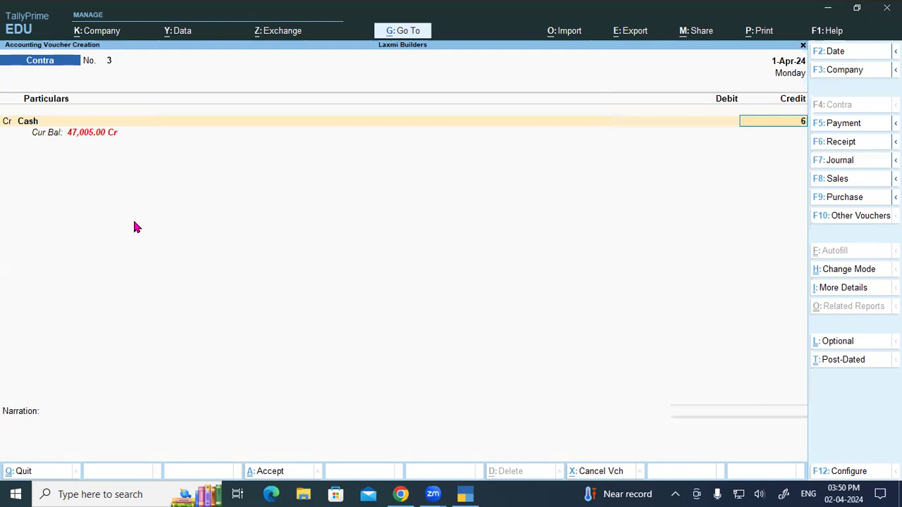
pyautogui.write('0,000')
pyautogui.press('Return')
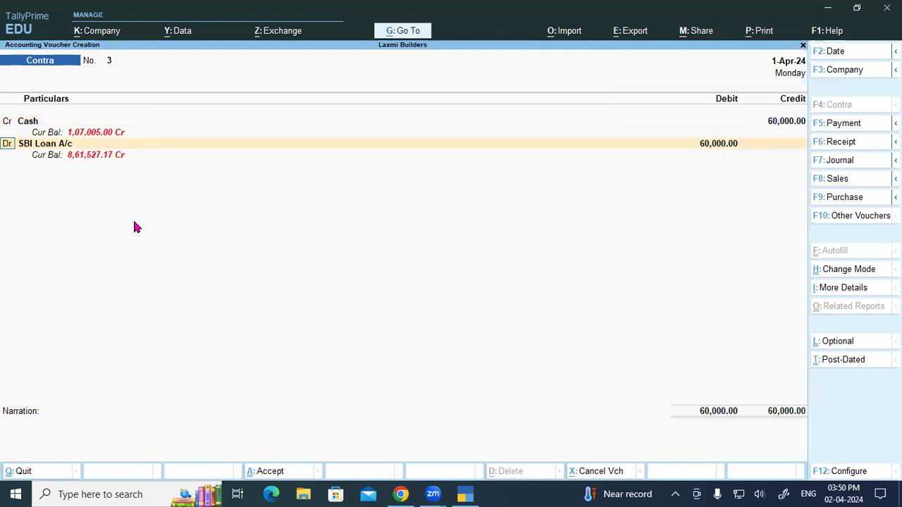
pyautogui.press('Return')
pyautogui.press('Return')
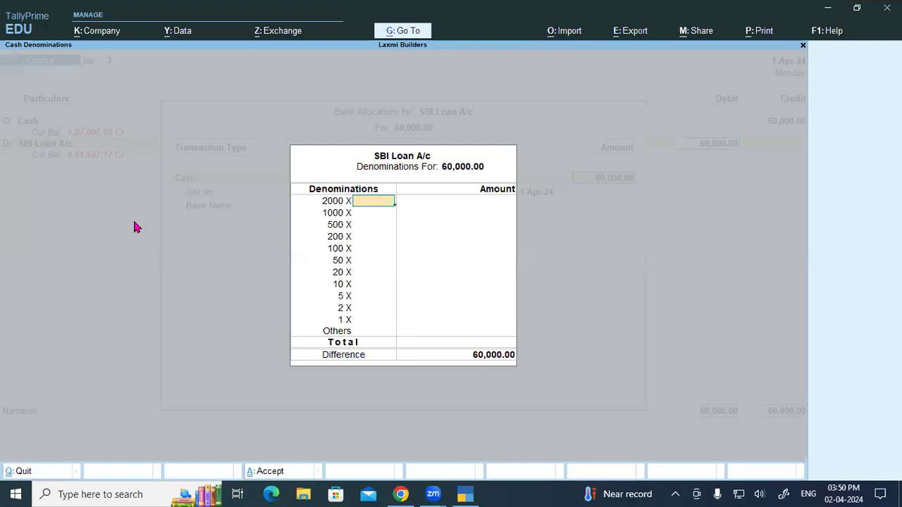
pyautogui.write('30')
pyautogui.press('Return')
pyautogui.press('Return')
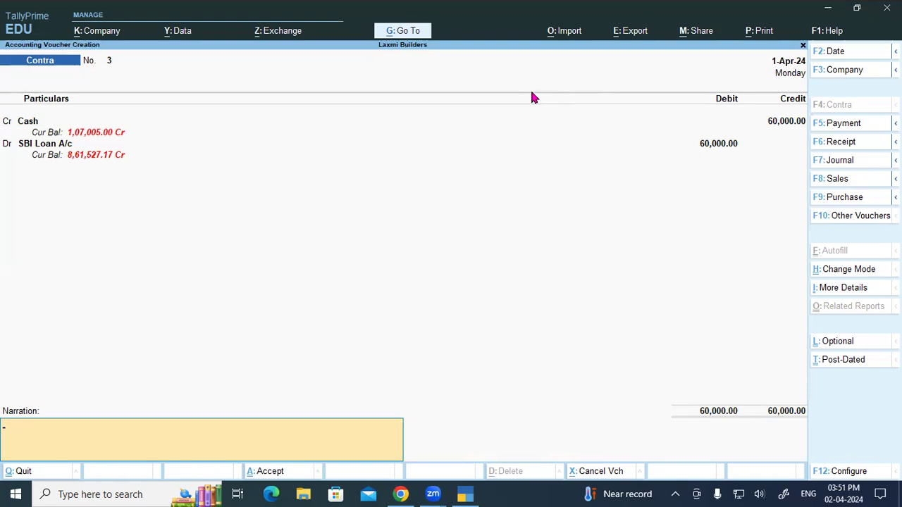
# - Save contra voucher 3, then create an Ultra Tech ledger under Sundry Creditors in a payment voucher
pyautogui.press('Return')
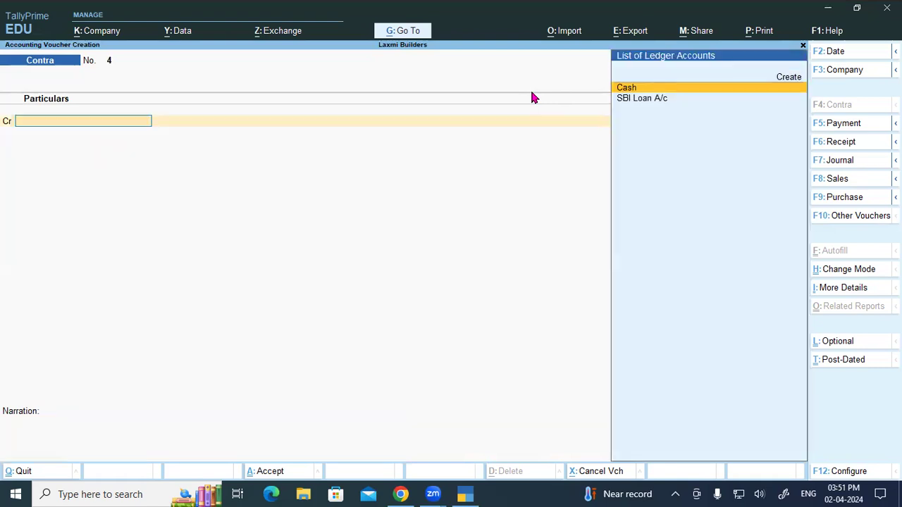
pyautogui.press('F5')
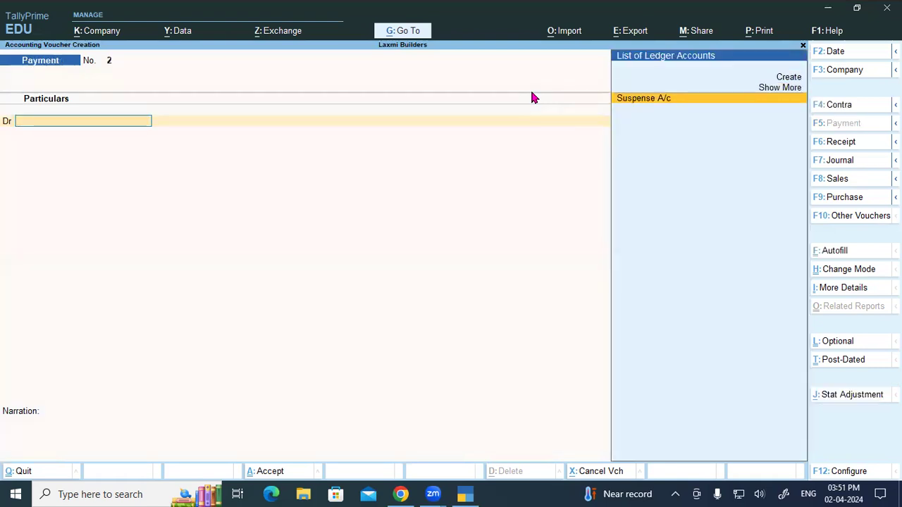
pyautogui.hotkey('alt', 'c')
pyautogui.write('Ultra')
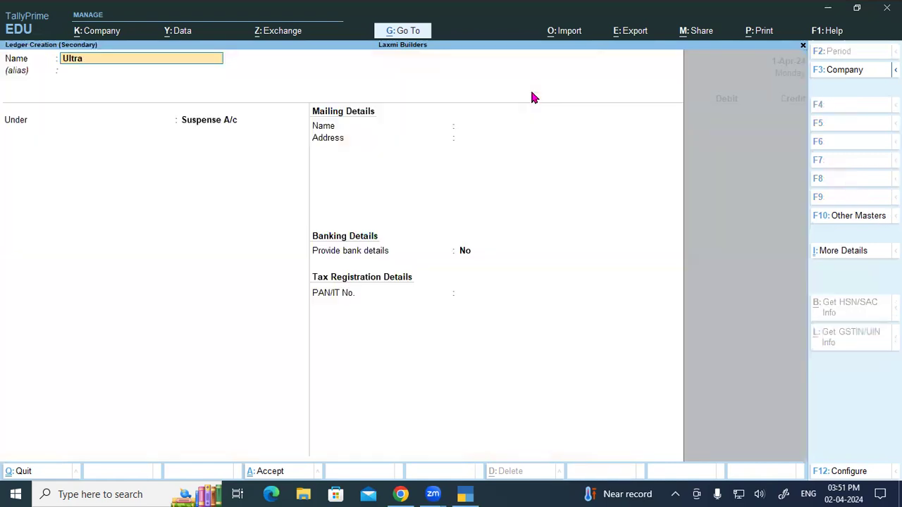
pyautogui.write(' Tech')
pyautogui.press('Return')
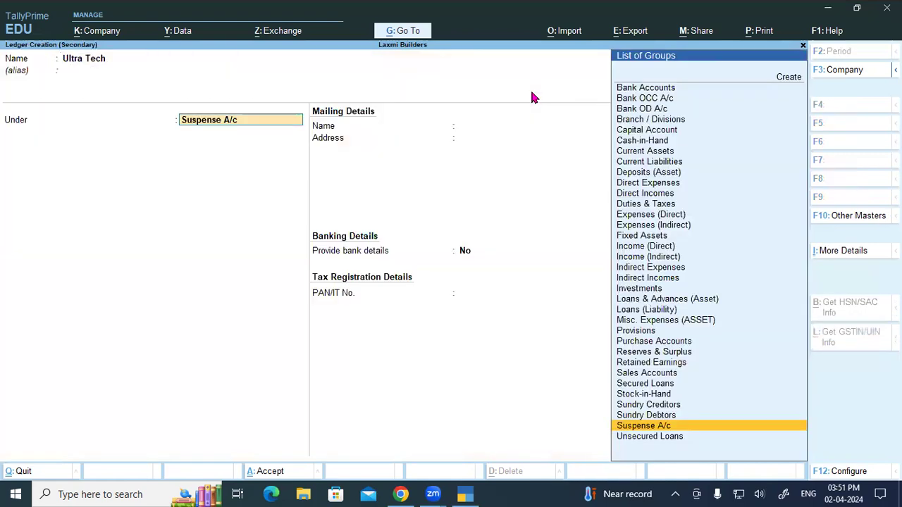
pyautogui.write('Sun')
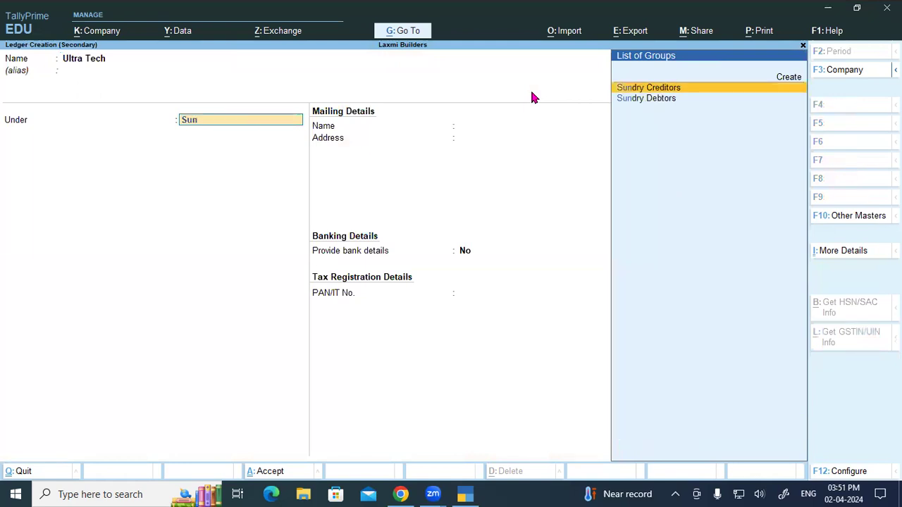
pyautogui.press('Return')
pyautogui.hotkey('ctrl', 'a')
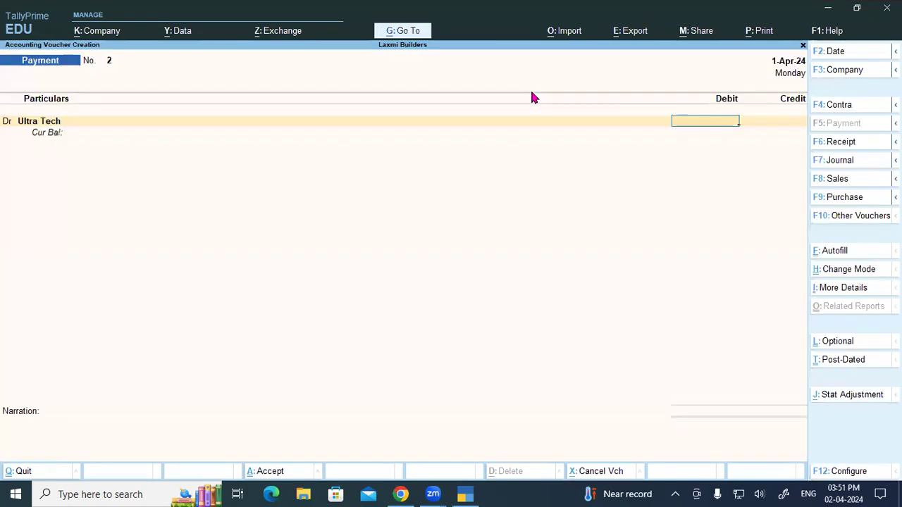
# - Debit Ultra Tech 1,30,000 with an On Account bill reference
pyautogui.write('1')
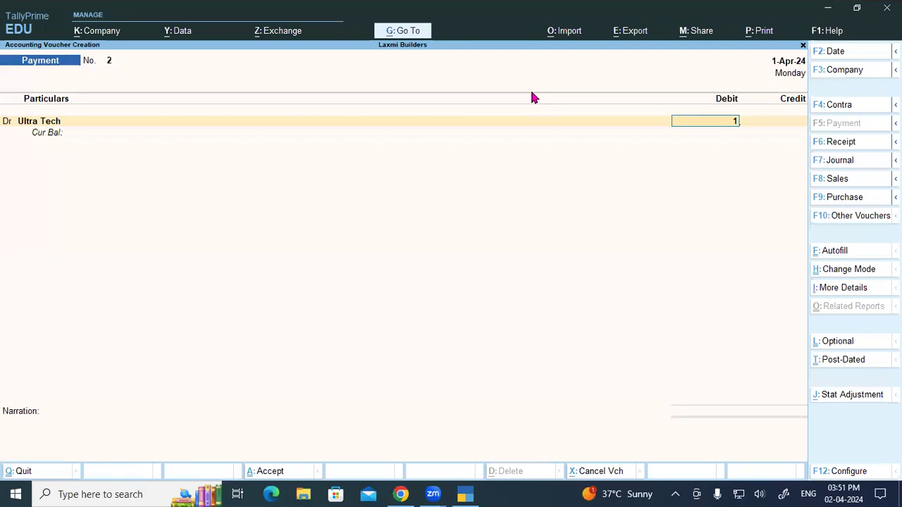
pyautogui.write(',30,000')
pyautogui.press('Return')
pyautogui.press('Return')
pyautogui.press('Return')
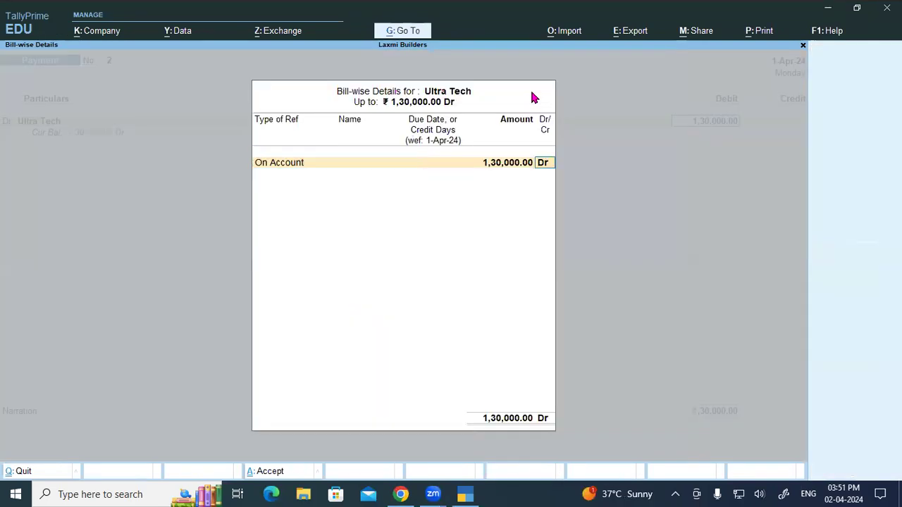
pyautogui.press('Return')
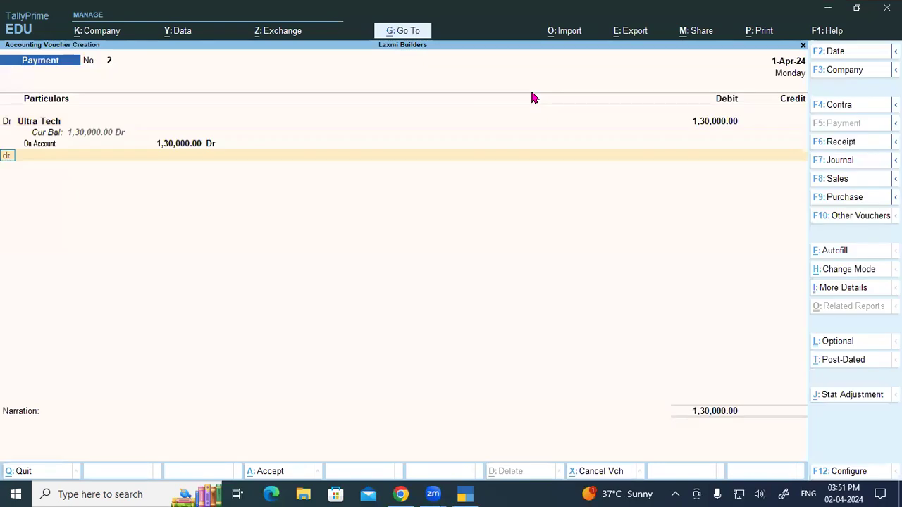
pyautogui.press('Return')
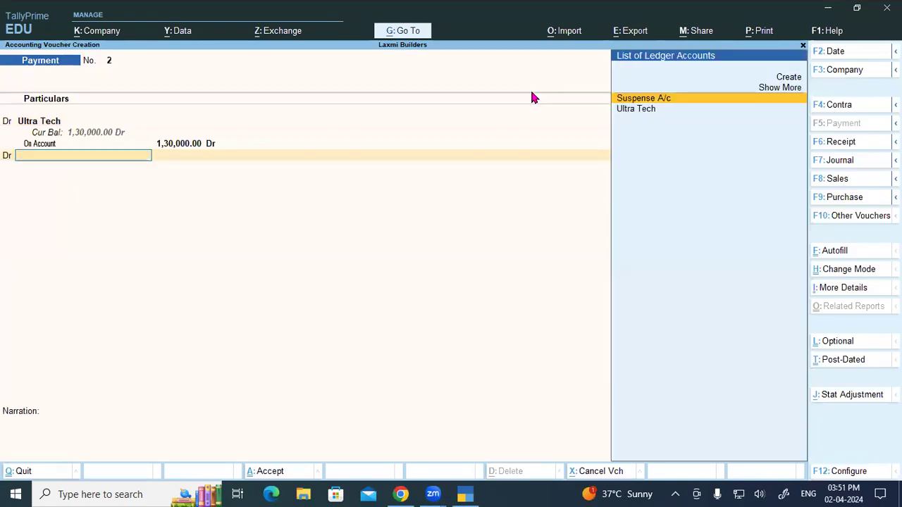
# - Create a new Bank Charge ledger with its group set and save it
pyautogui.hotkey('alt', 'c')
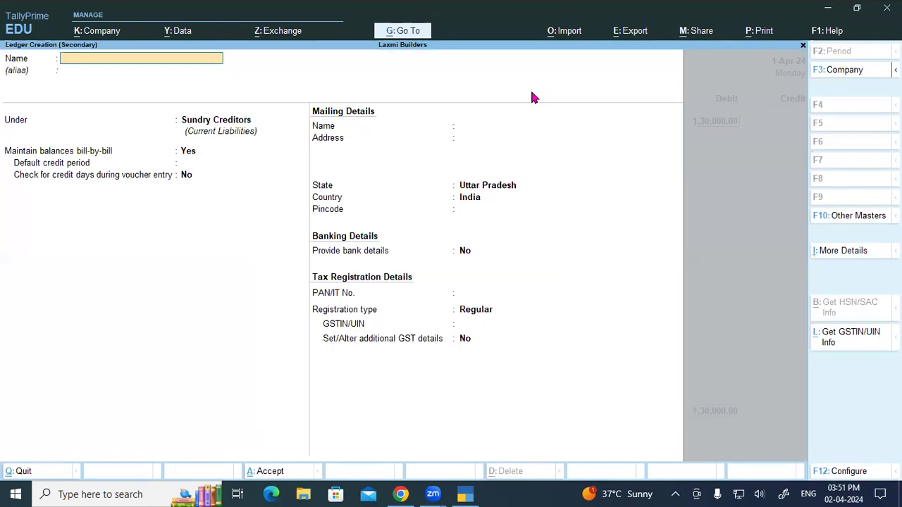
pyautogui.write('Bank Charge')
pyautogui.press('Return')
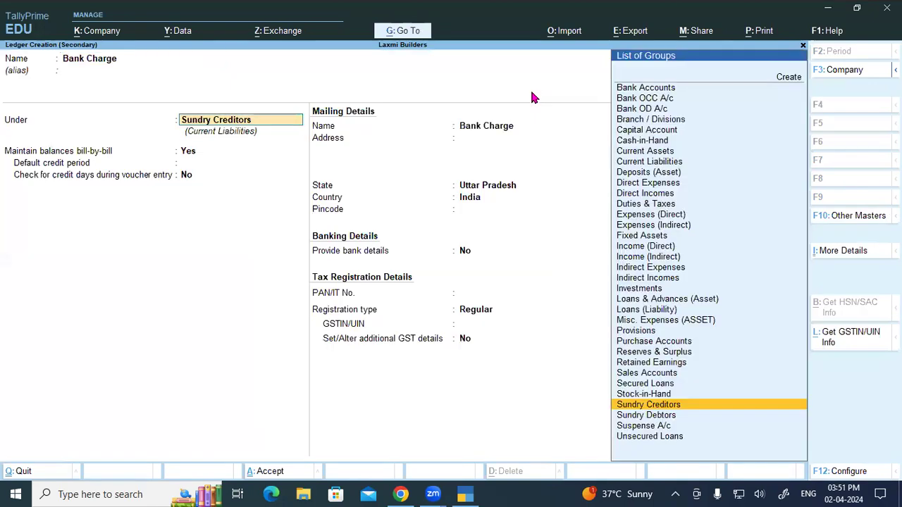
pyautogui.write('In')
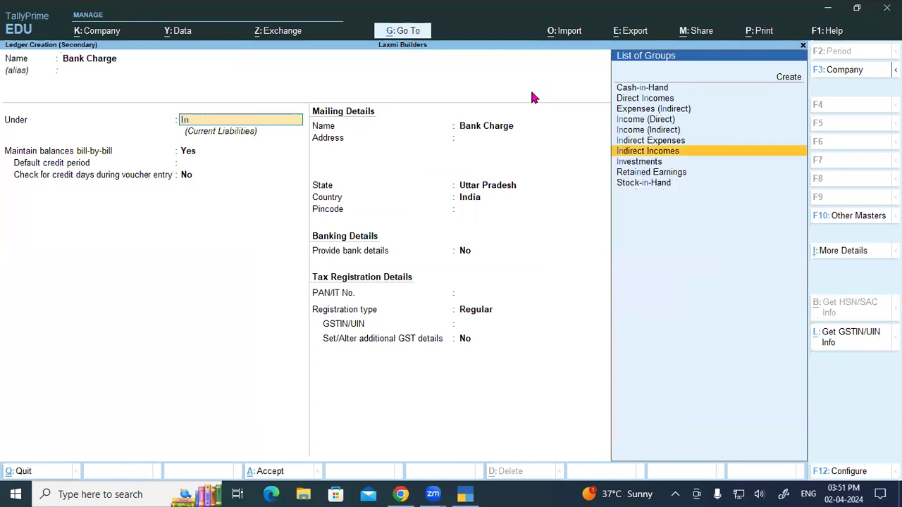
pyautogui.press('Up')
pyautogui.press('Return')
pyautogui.hotkey('ctrl', 'a')
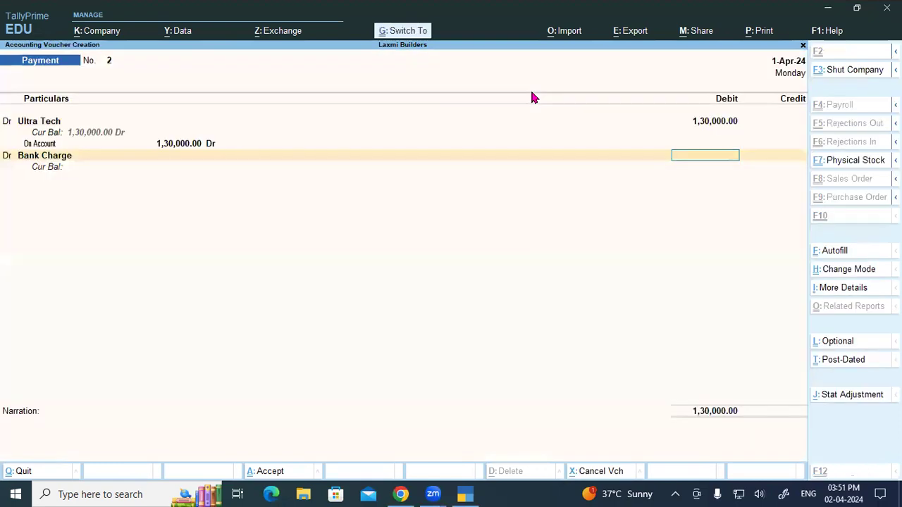
# - Debit Bank Charge 3.54 and credit SBI Loan A/c 1,30,003.54
pyautogui.write('3.54')
pyautogui.press('Return')
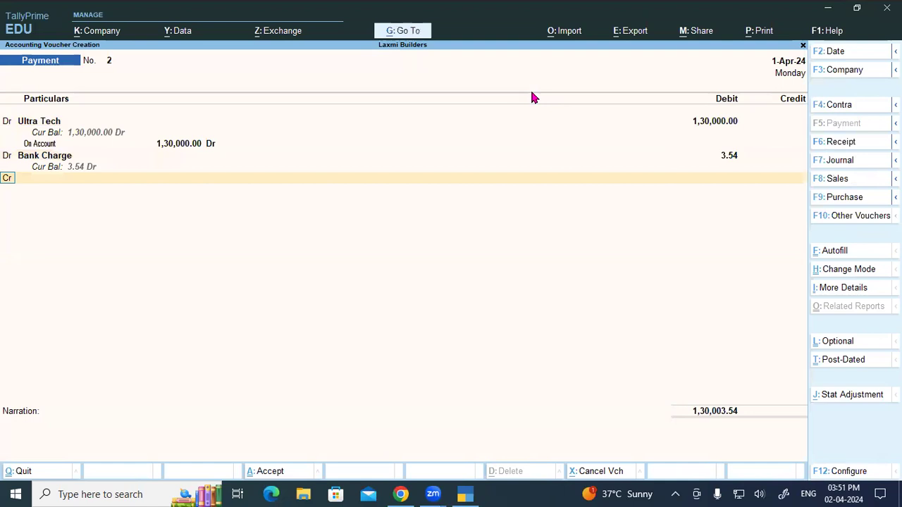
pyautogui.press('Return')
pyautogui.write('s')
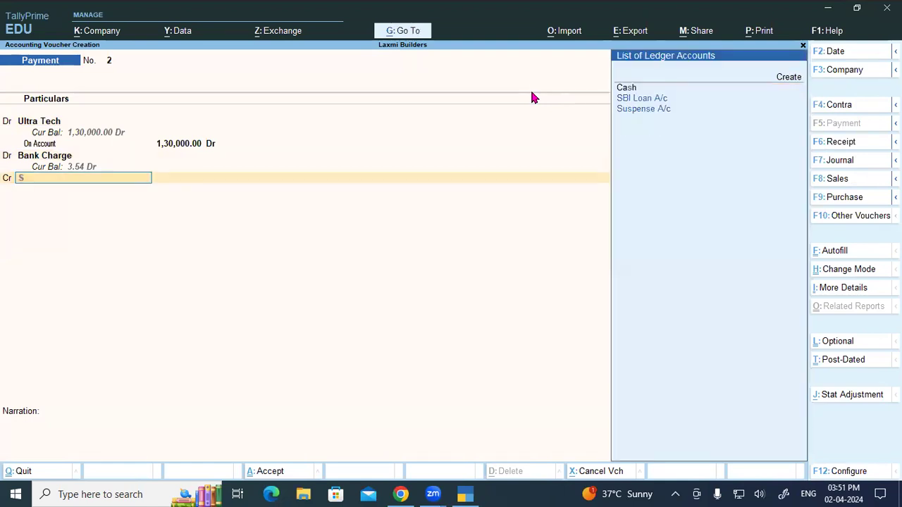
pyautogui.press('Return')
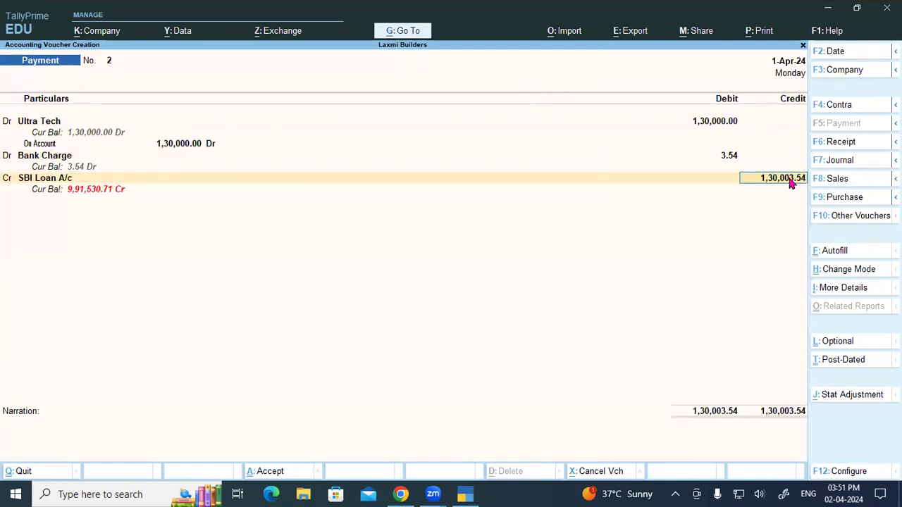